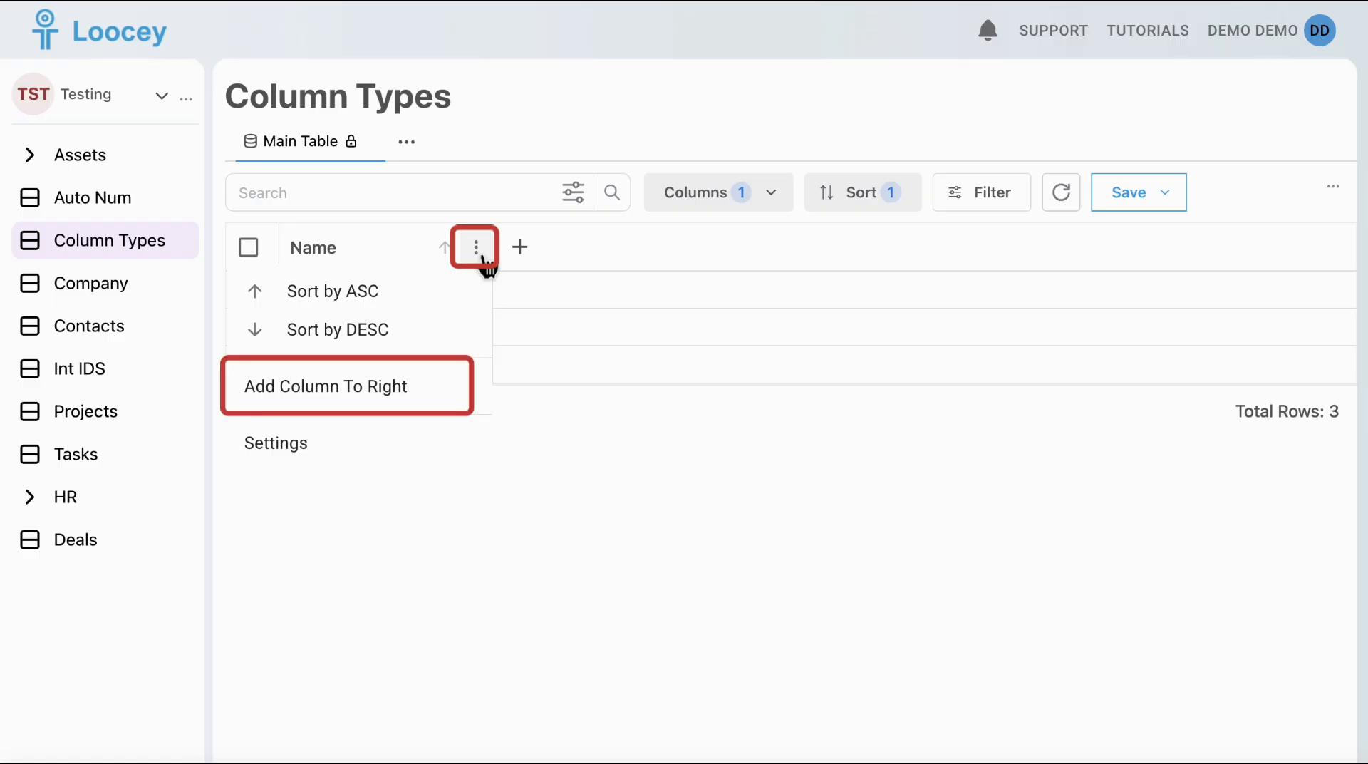
left_click(447, 401)
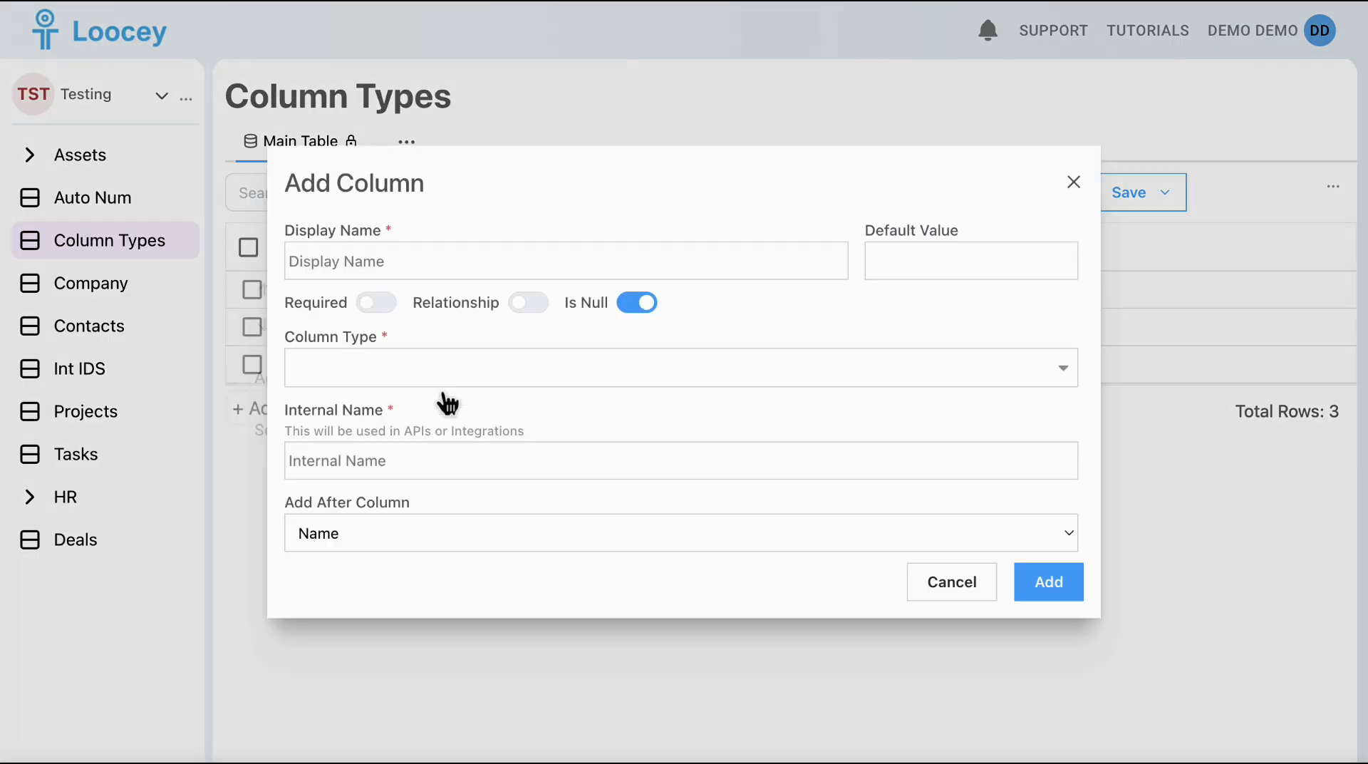
type("Multi-Select Dropdown")
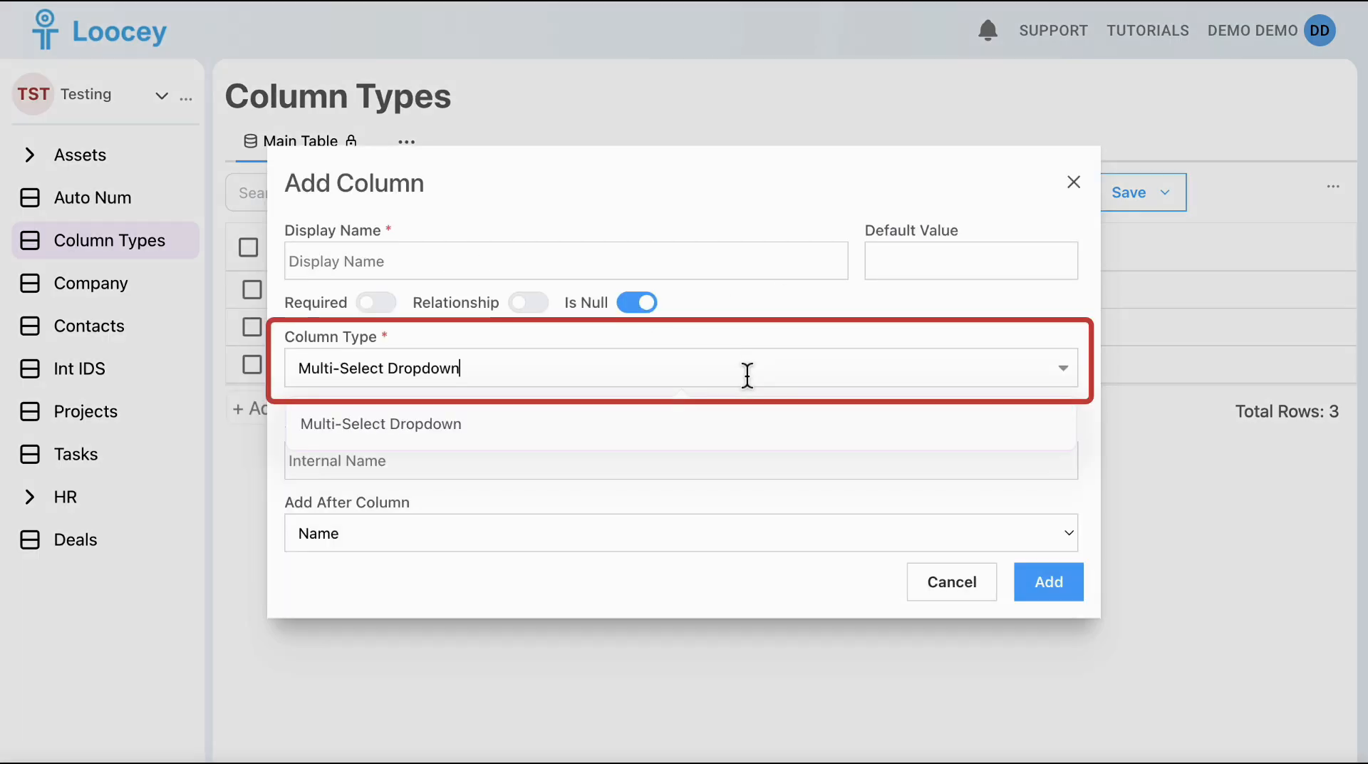
left_click(719, 424)
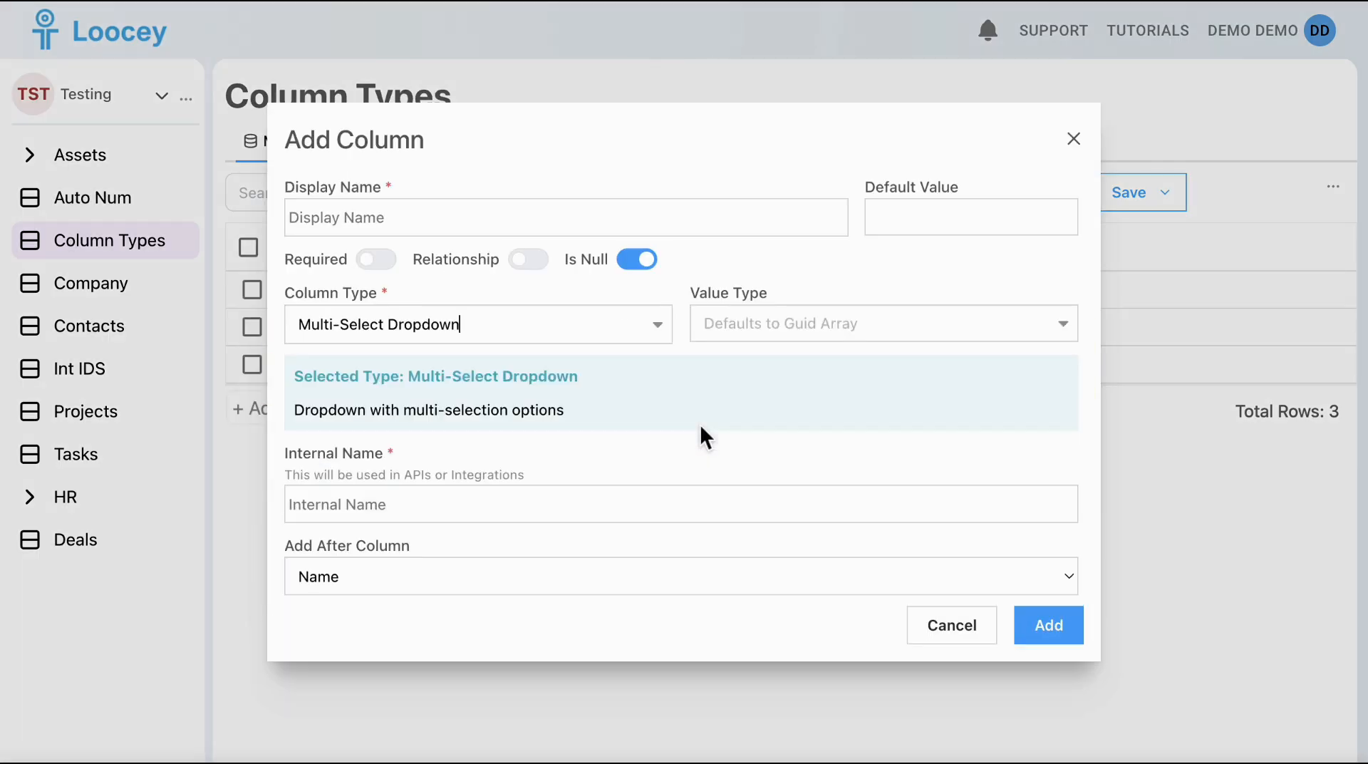
left_click(1075, 139)
- Add a column of type Multi-Select Dropdown at the end of the table, with the display name "Multi-Select Dropdown"
left_click(520, 247)
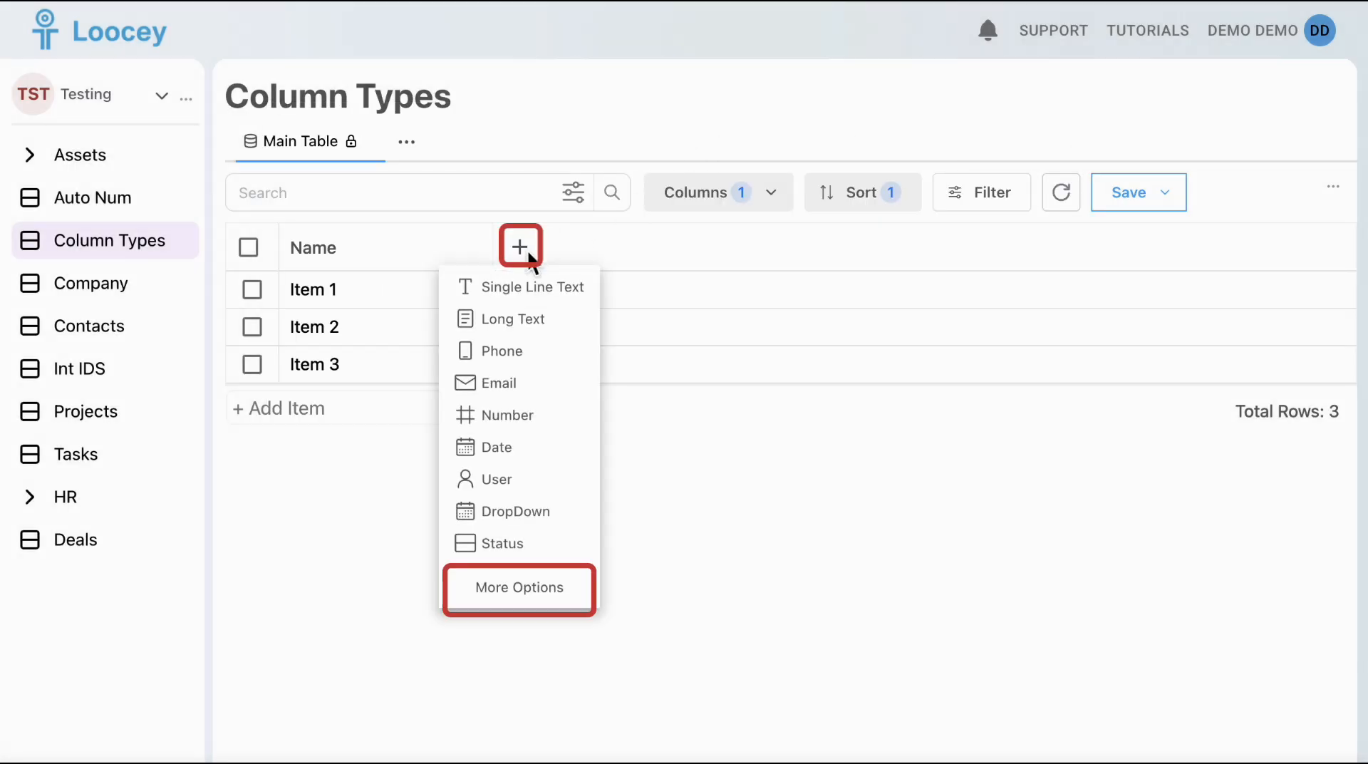
left_click(554, 596)
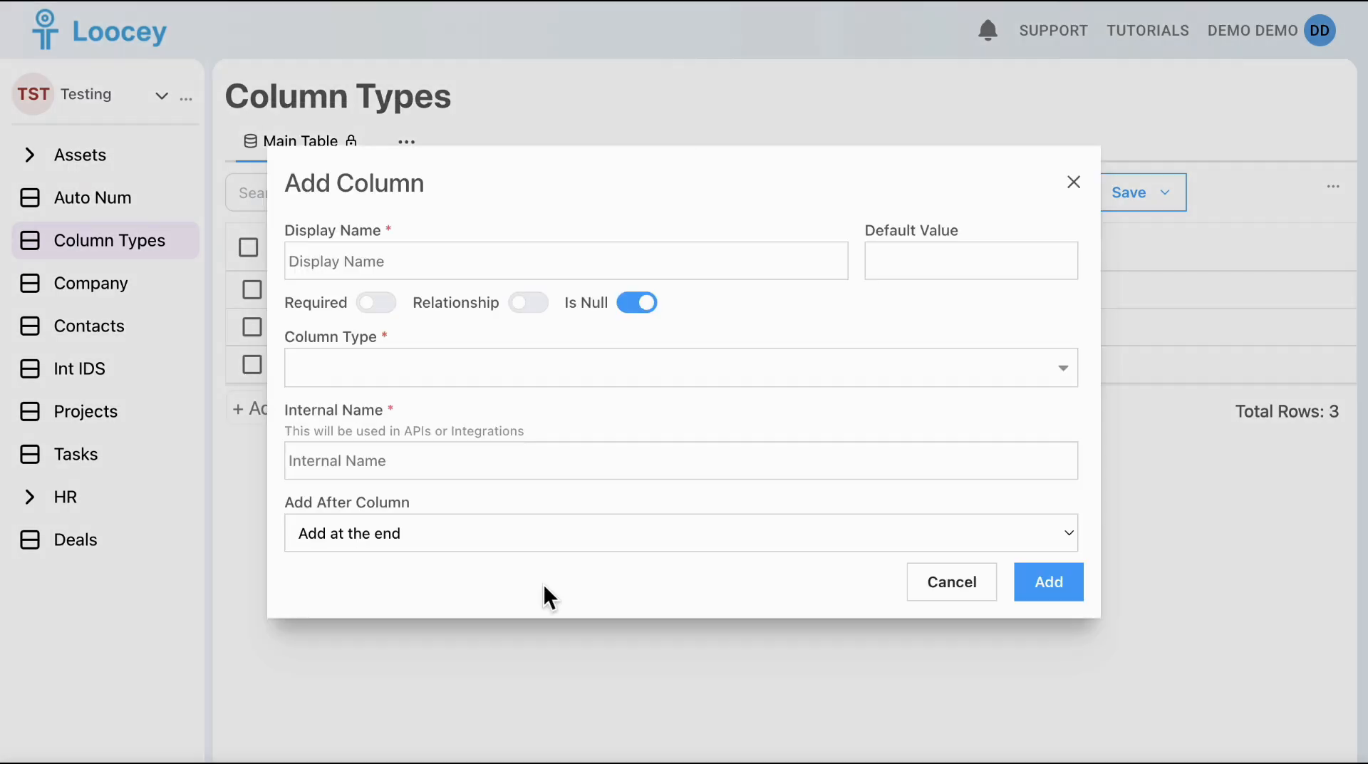
left_click(443, 362)
type("Multi-Select Dropdown")
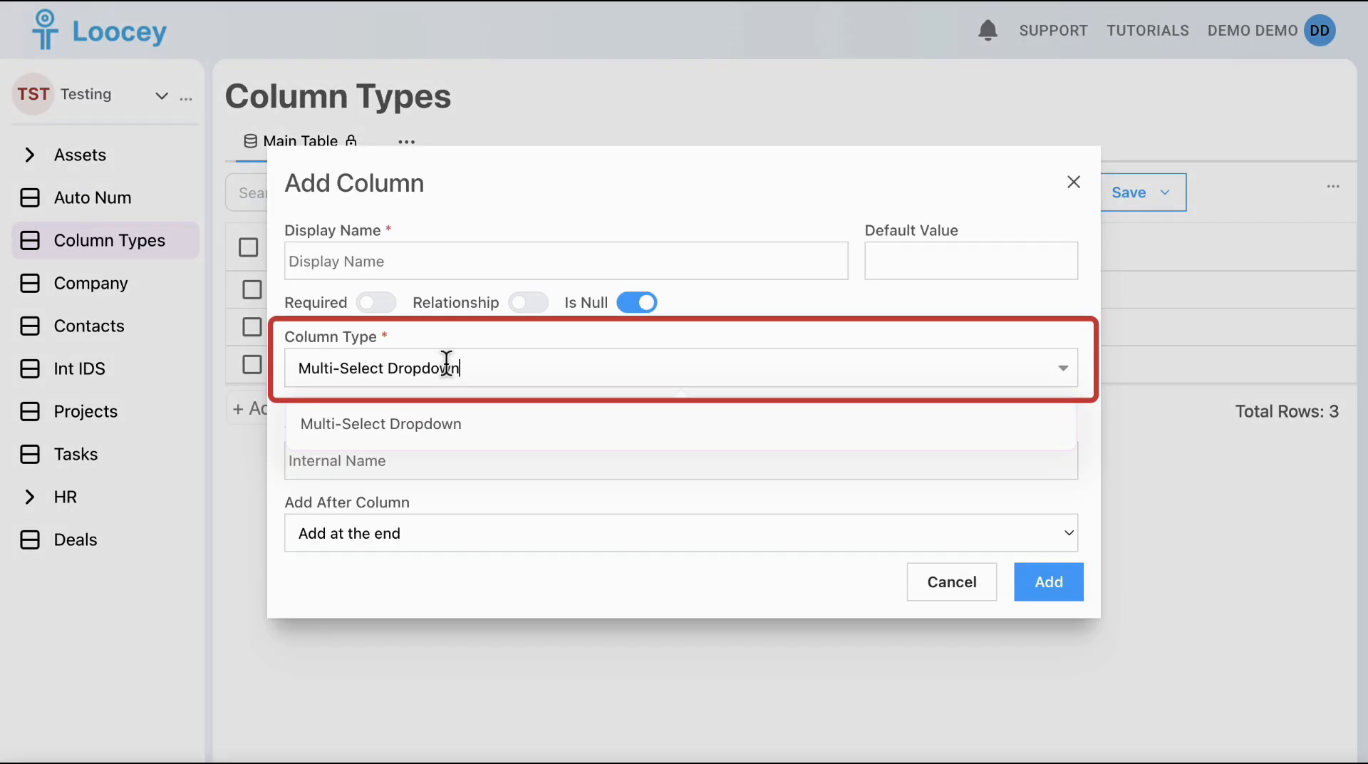
left_click(457, 428)
left_click(428, 227)
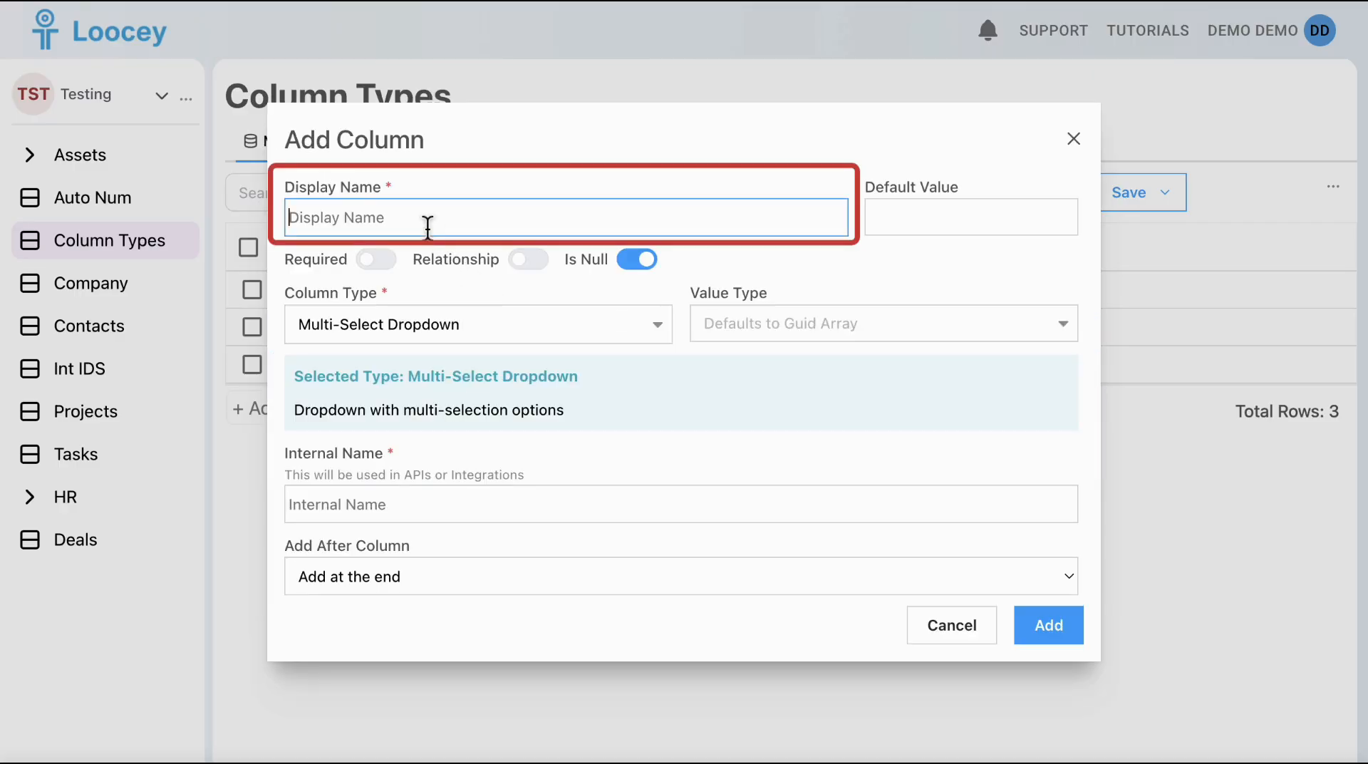
type("Multi-Select Dropdown")
left_click(1048, 625)
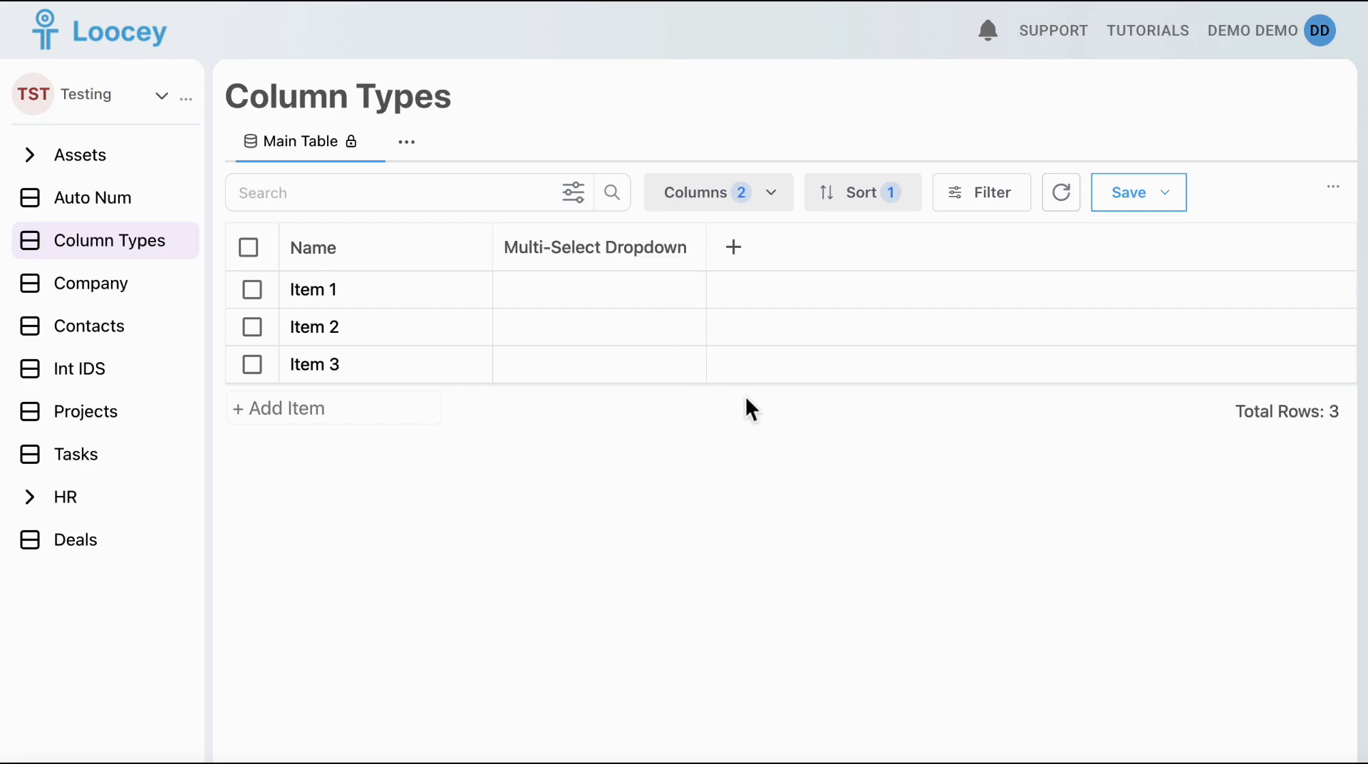
- Define and save the options Feature, Bug and Improvement for the Multi-Select Dropdown column
left_click(516, 295)
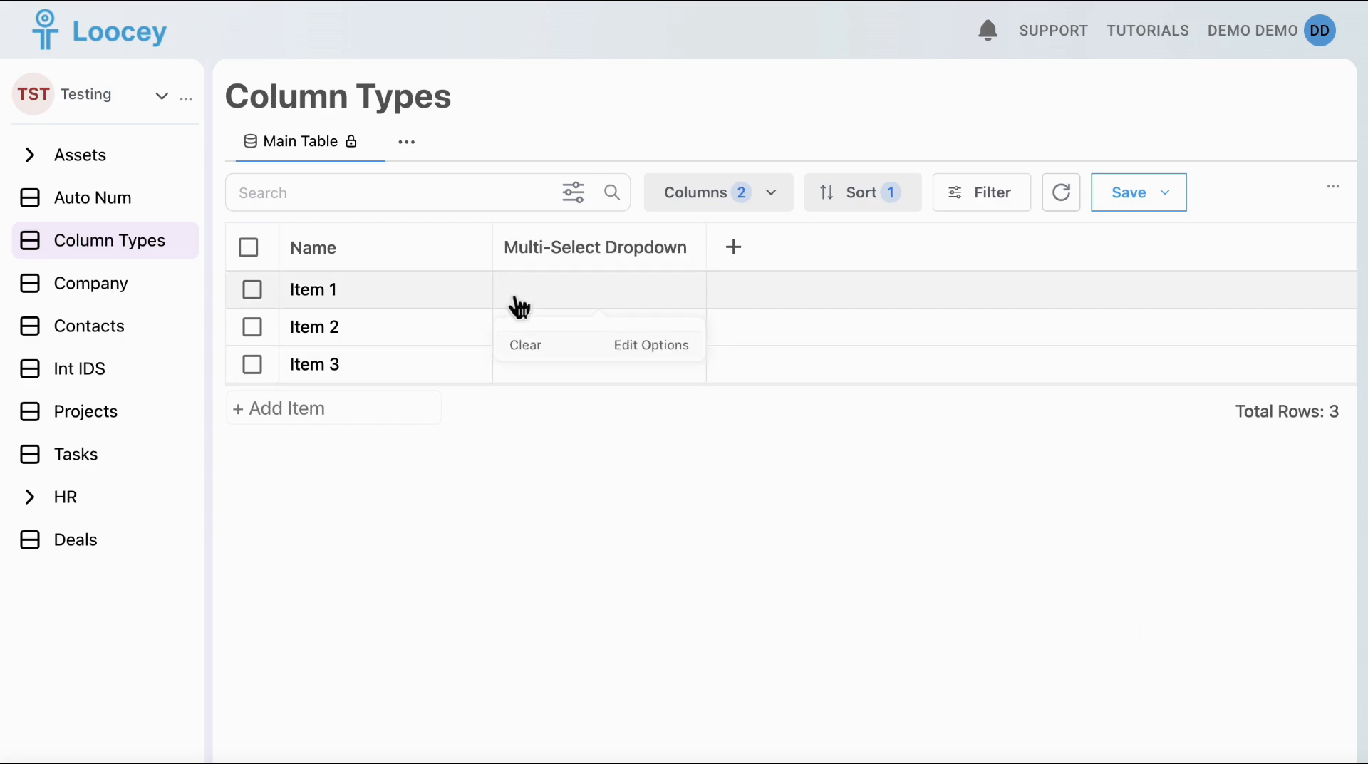
left_click(651, 345)
left_click(516, 388)
left_click(561, 383)
type("Feature")
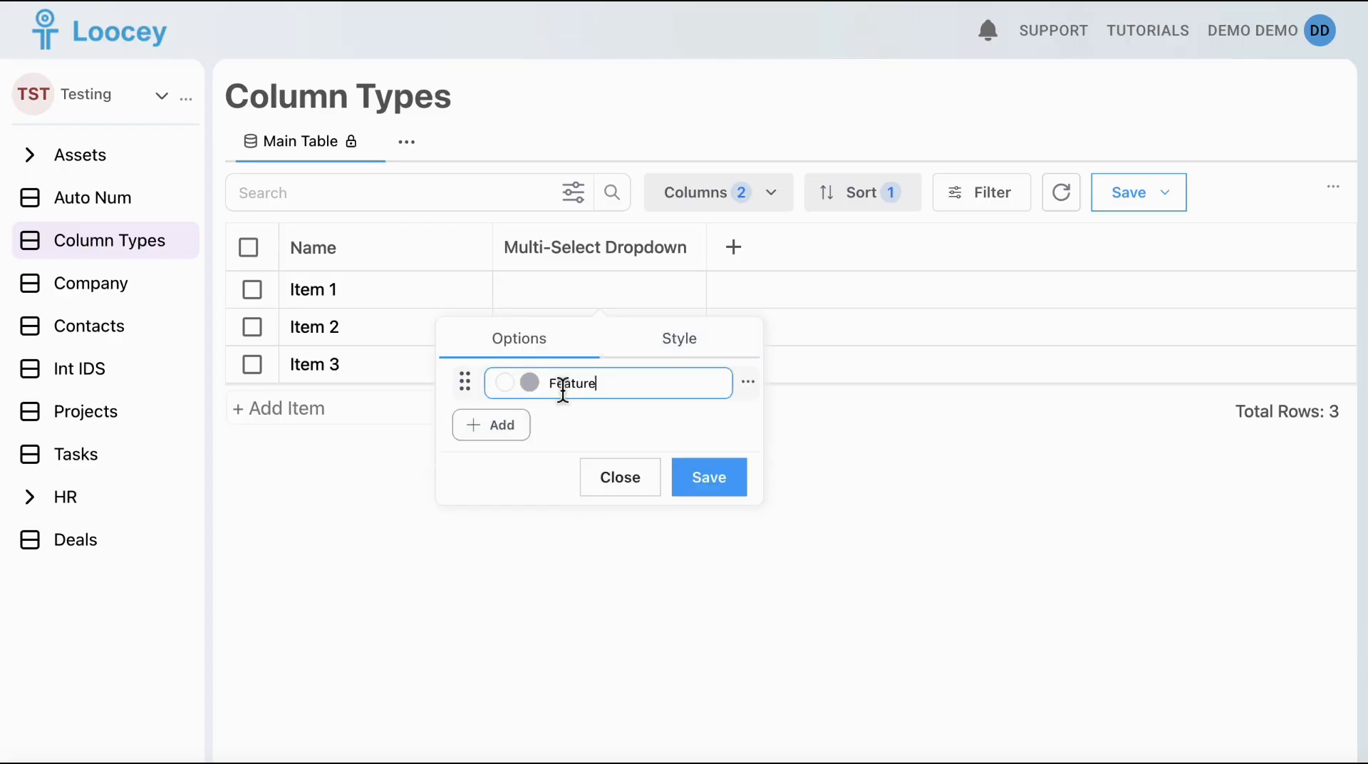
key("Return")
left_click(662, 413)
type("Bug")
key("Return")
type("Improvement")
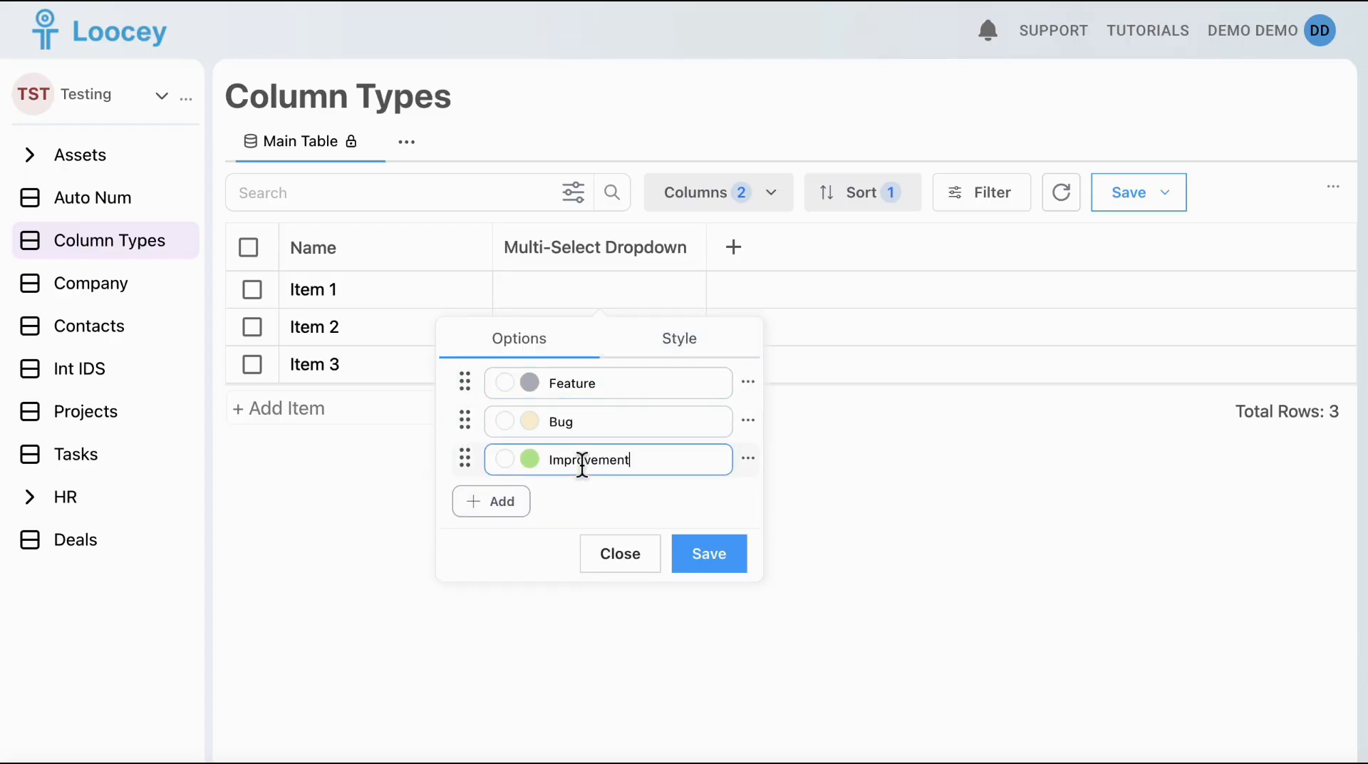
left_click(726, 581)
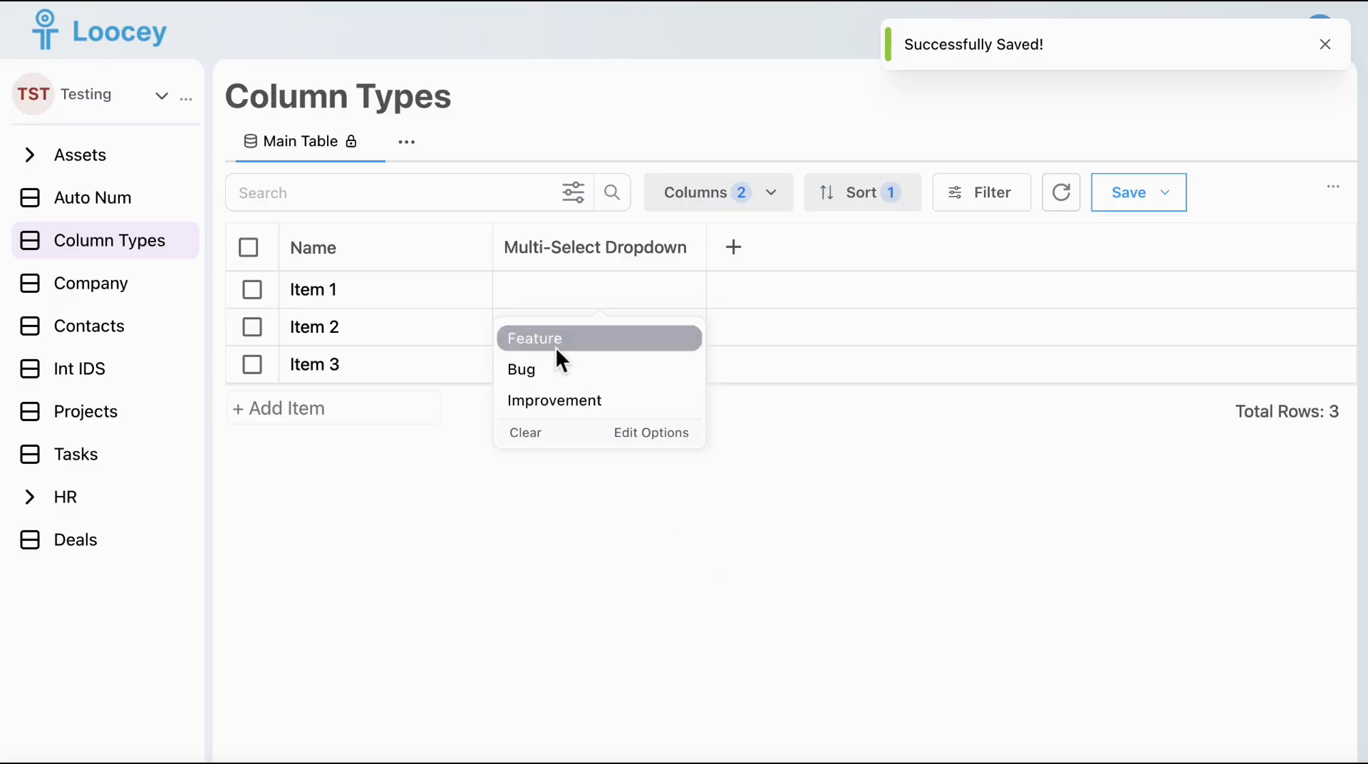
- Assign Feature and Bug to Item 1, Improvement to Item 2 and Feature to Item 3 in the Multi-Select Dropdown column
left_click(577, 329)
left_click(587, 296)
left_click(592, 370)
left_click(642, 328)
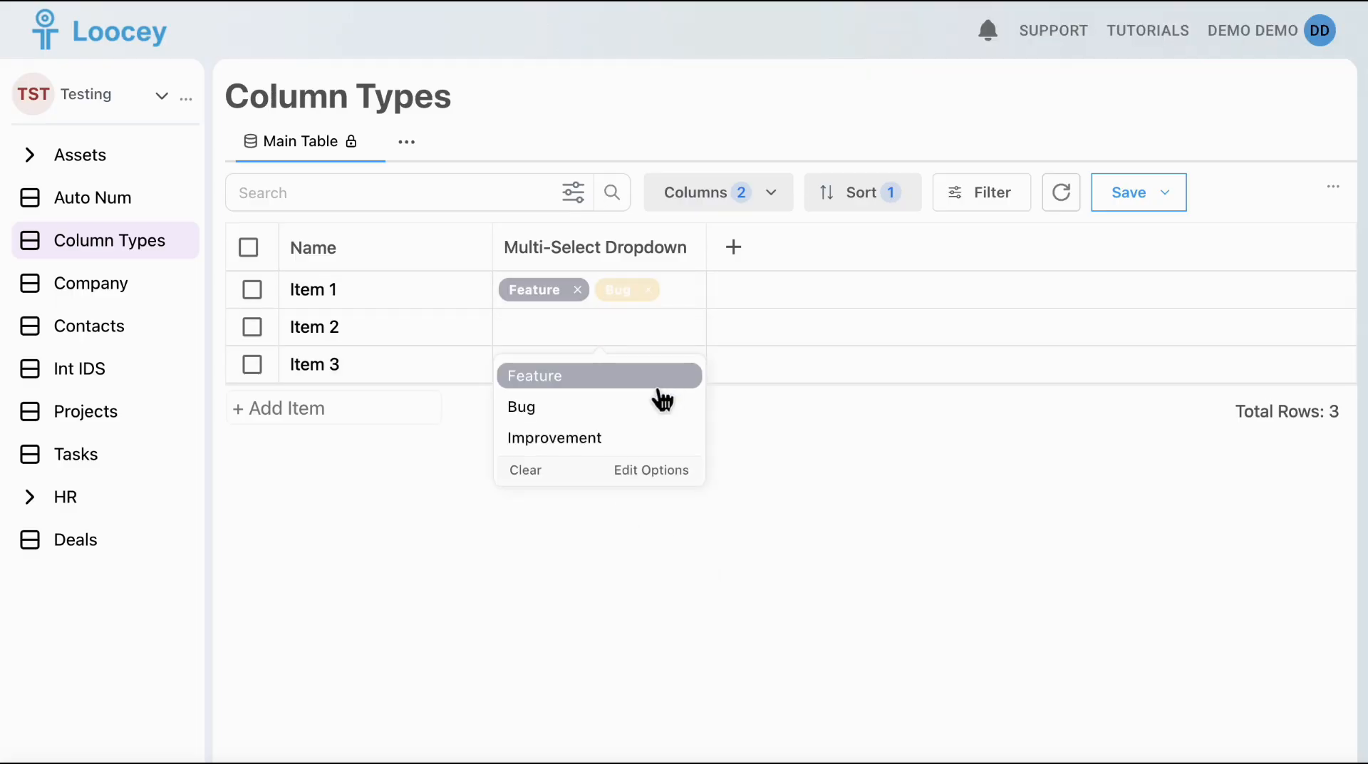
left_click(646, 437)
left_click(623, 370)
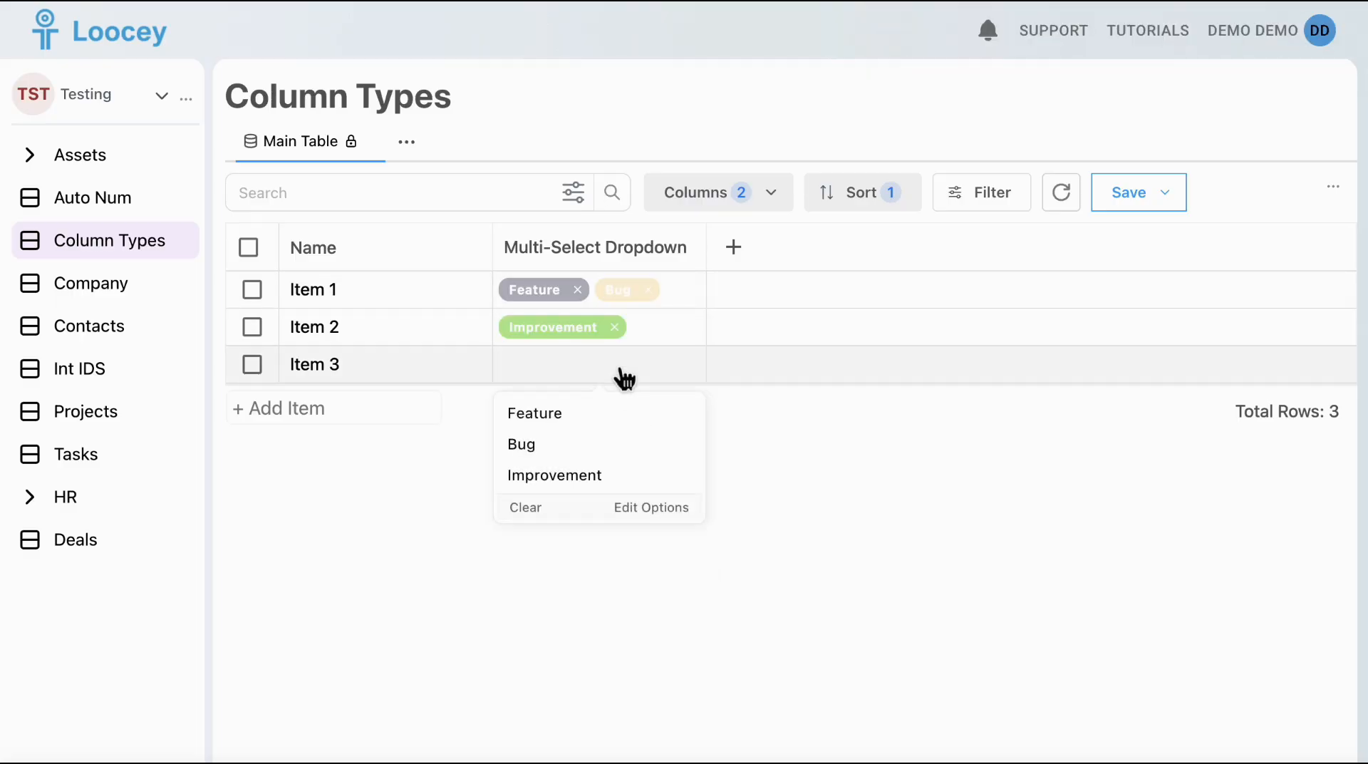
left_click(608, 415)
- Add the Bug tag to Item 3 and remove it again
left_click(626, 371)
left_click(625, 450)
left_click(649, 366)
- Set the colour of the Bug option to red (#f21616) in the Multi-Select Dropdown column's options
left_click(677, 299)
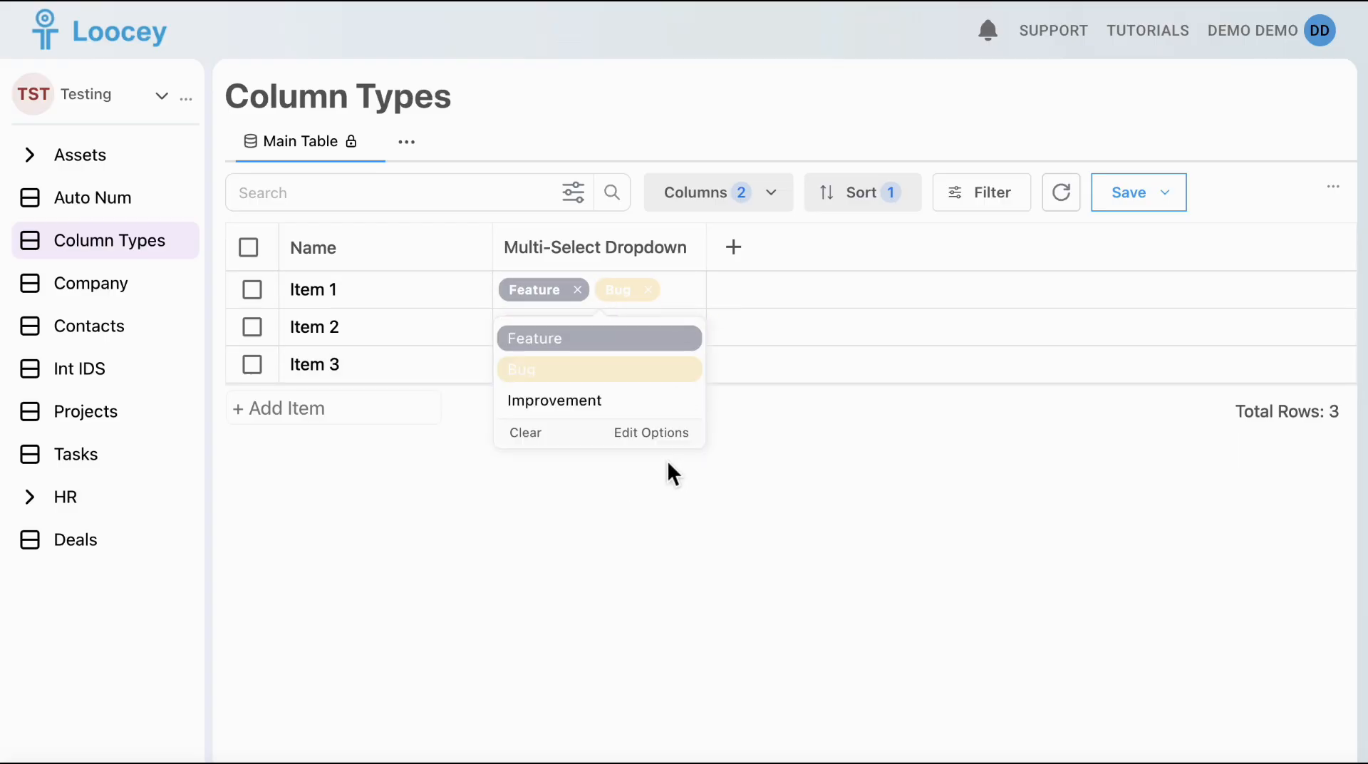
left_click(654, 431)
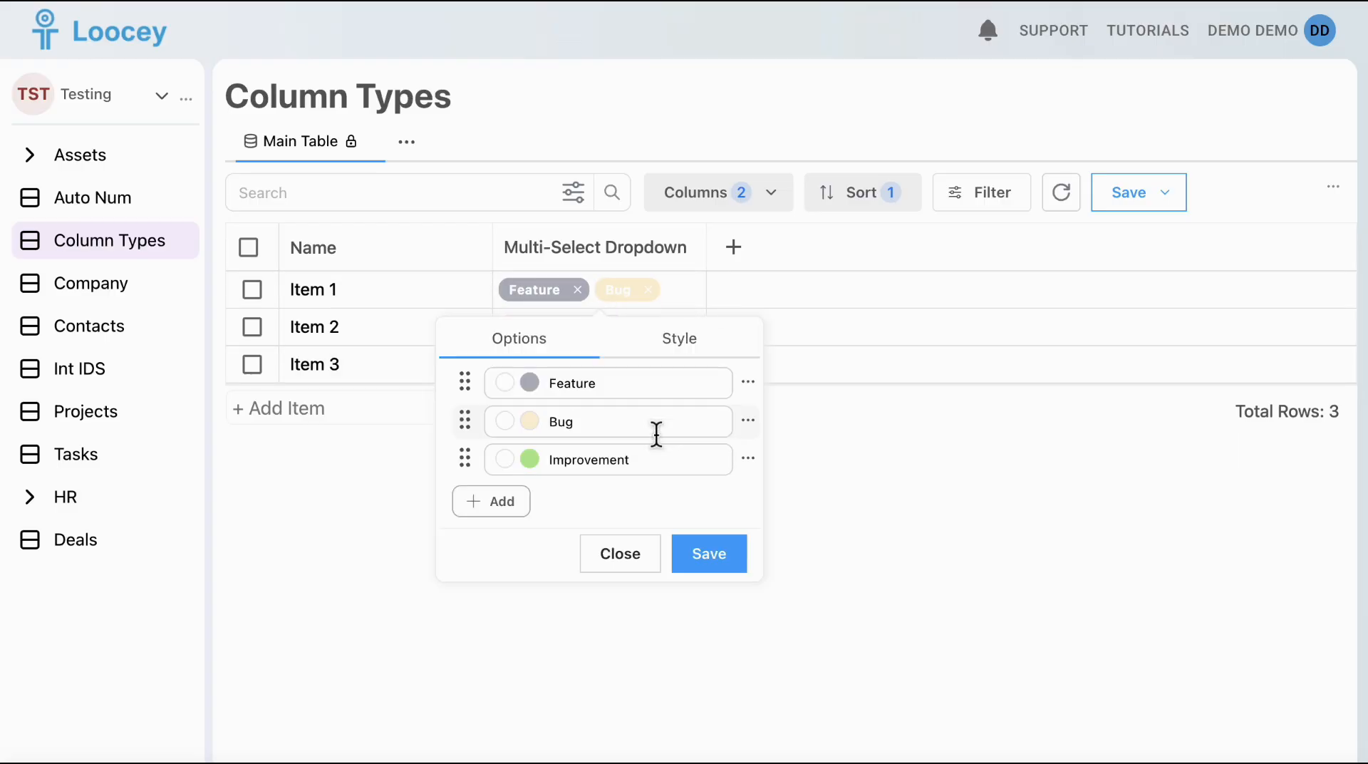
left_click(531, 422)
left_click(595, 320)
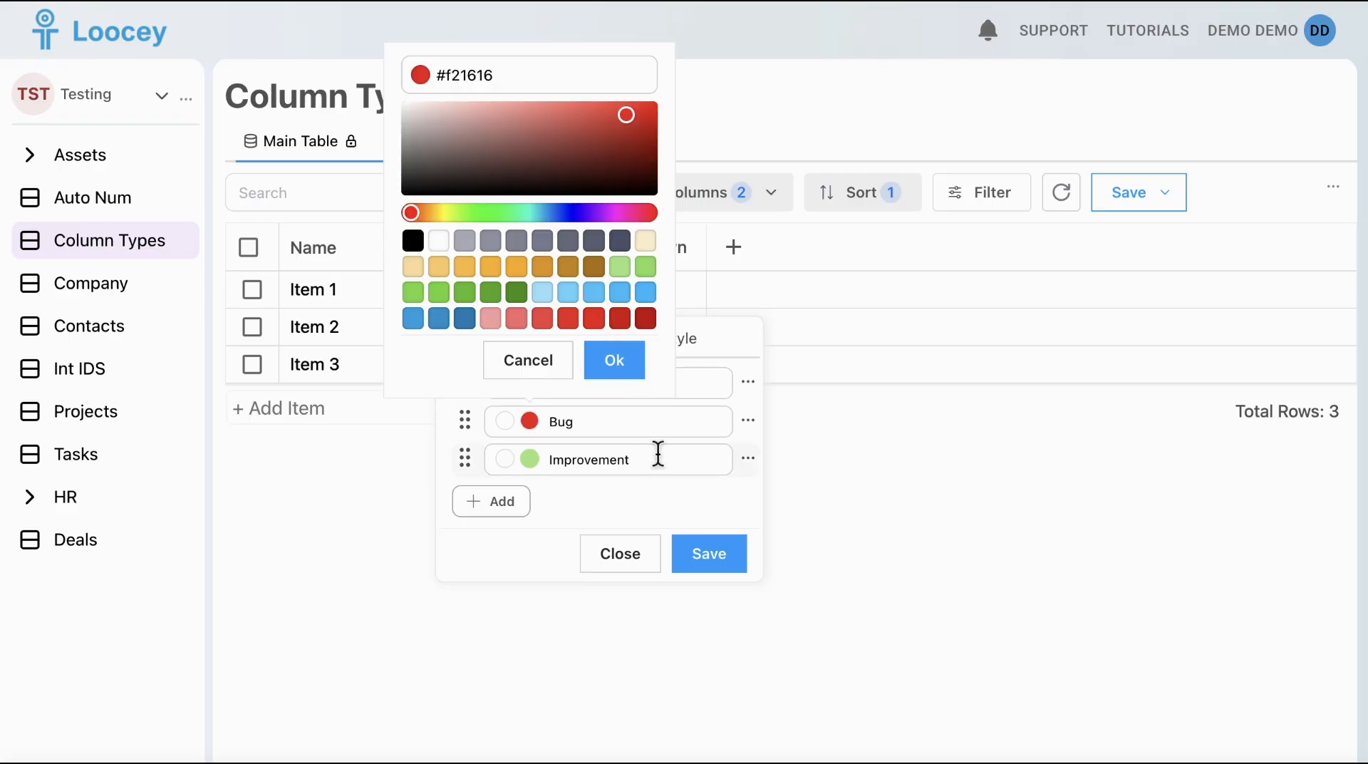
left_click(659, 463)
- Set the Feature option's colour to blue and Improvement's to light orange, and save the options
left_click(534, 385)
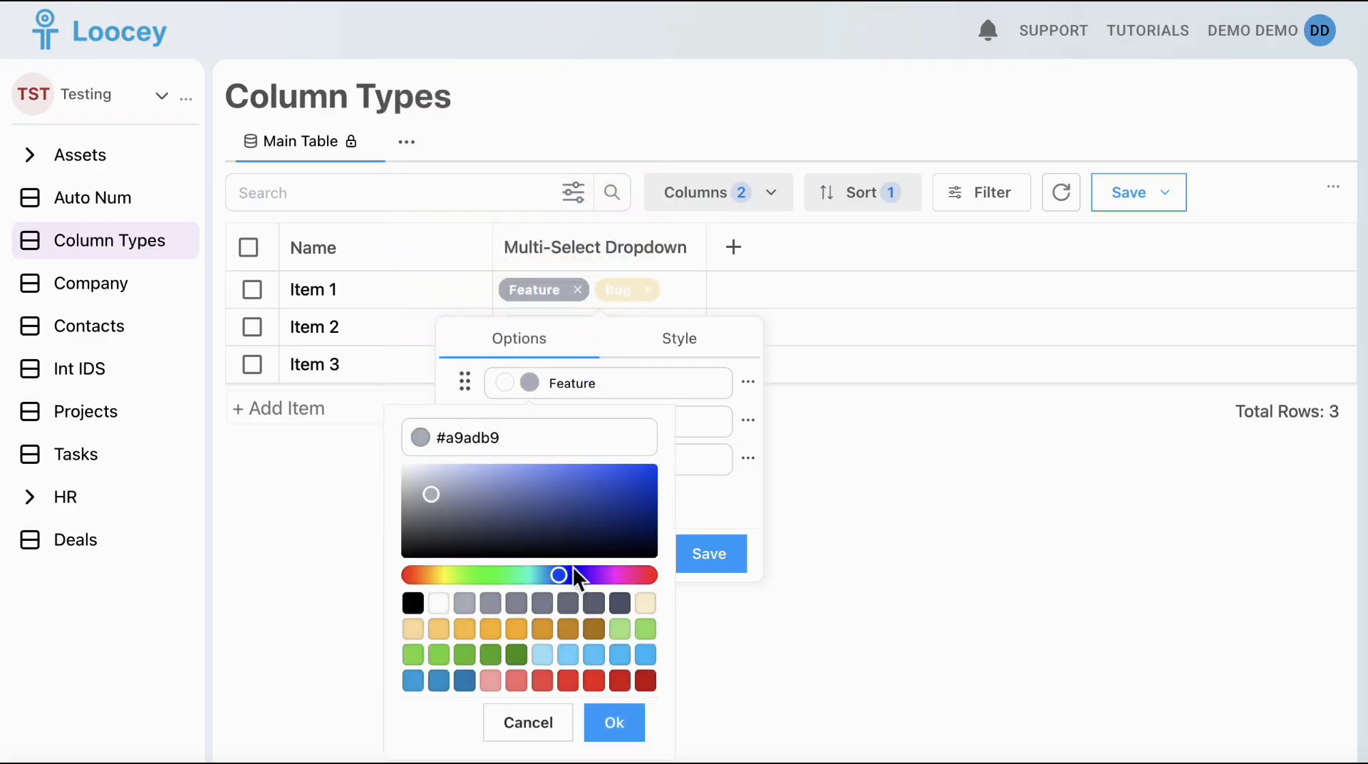
left_click(440, 680)
left_click(612, 722)
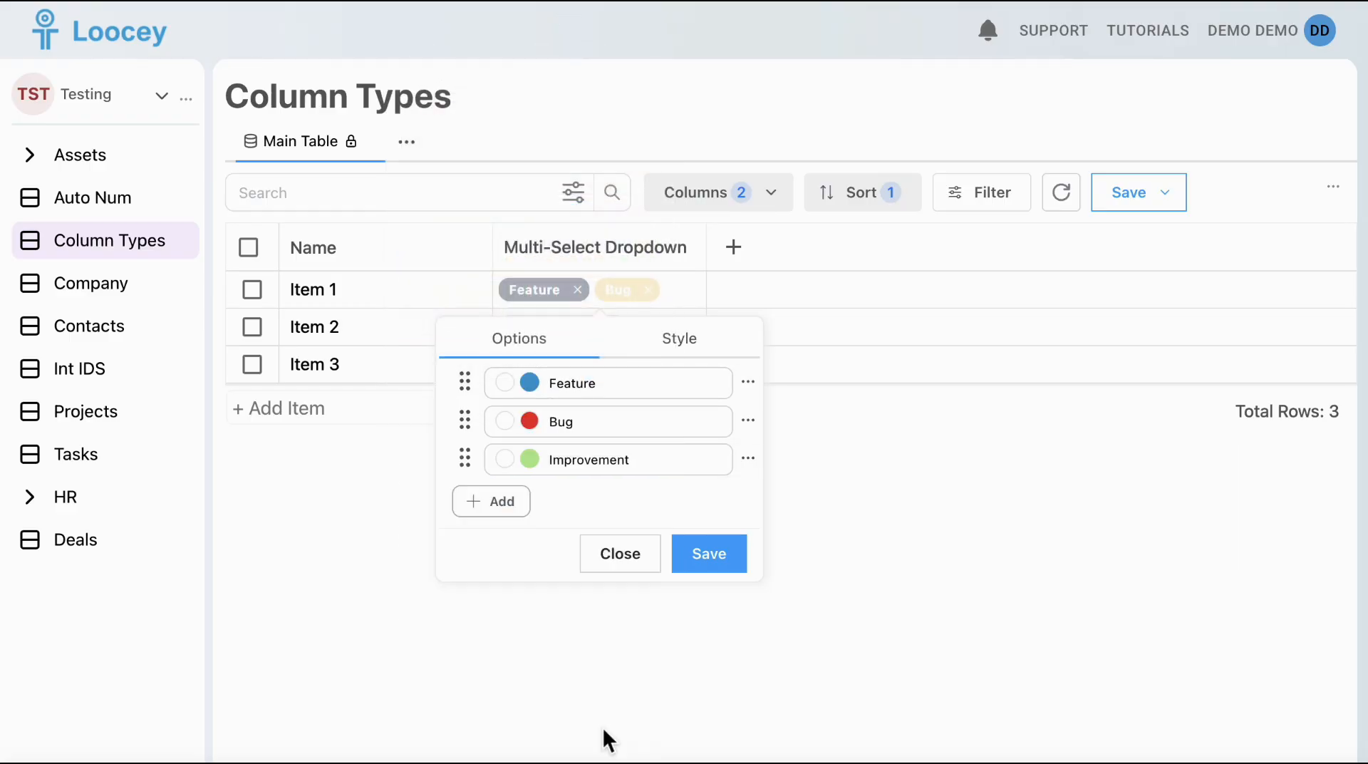
left_click(532, 463)
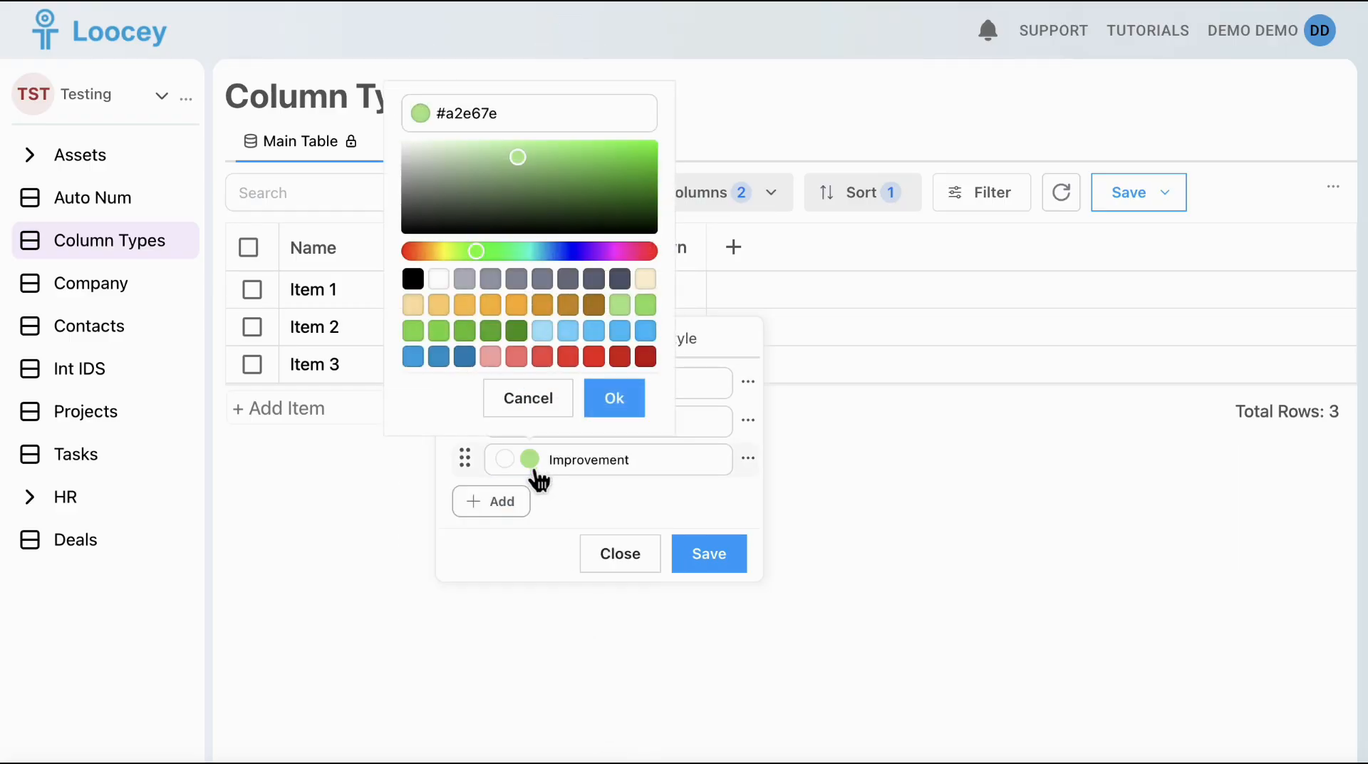
left_click(467, 305)
left_click(697, 555)
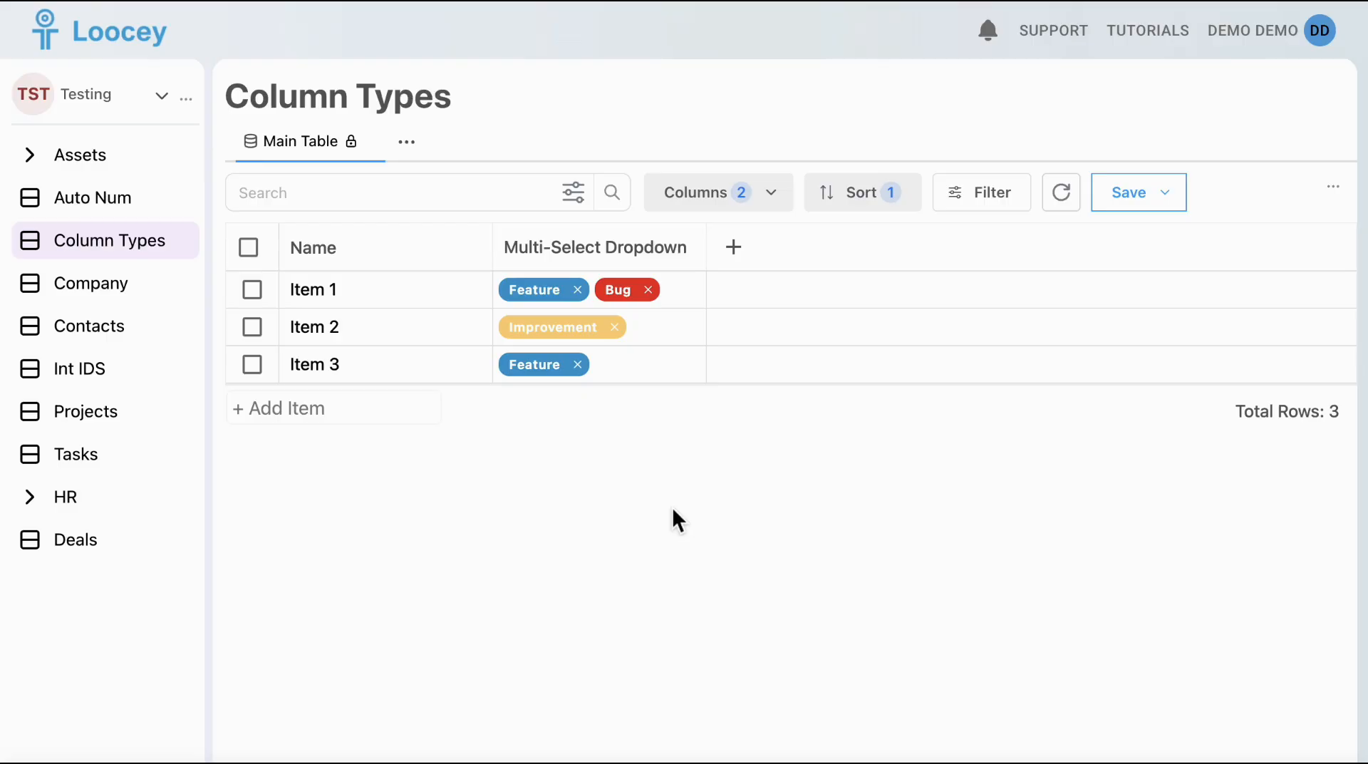
- Reorder the dropdown options to Improvement, Bug, Feature, save them and check the order in Item 1's option list
left_click(690, 279)
left_click(665, 433)
mouse_move(467, 465)
left_mouse_down()
mouse_move(478, 422)
mouse_move(473, 470)
left_mouse_up()
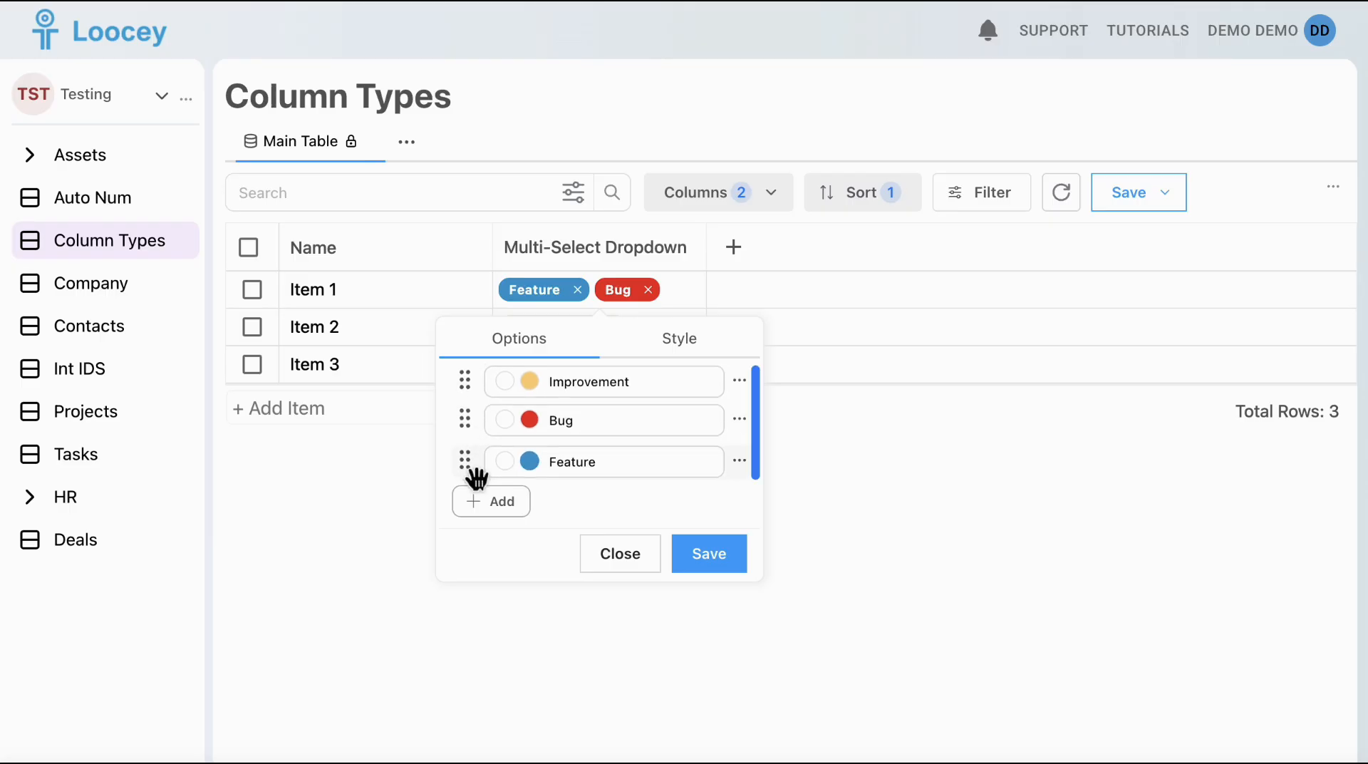
left_click(697, 563)
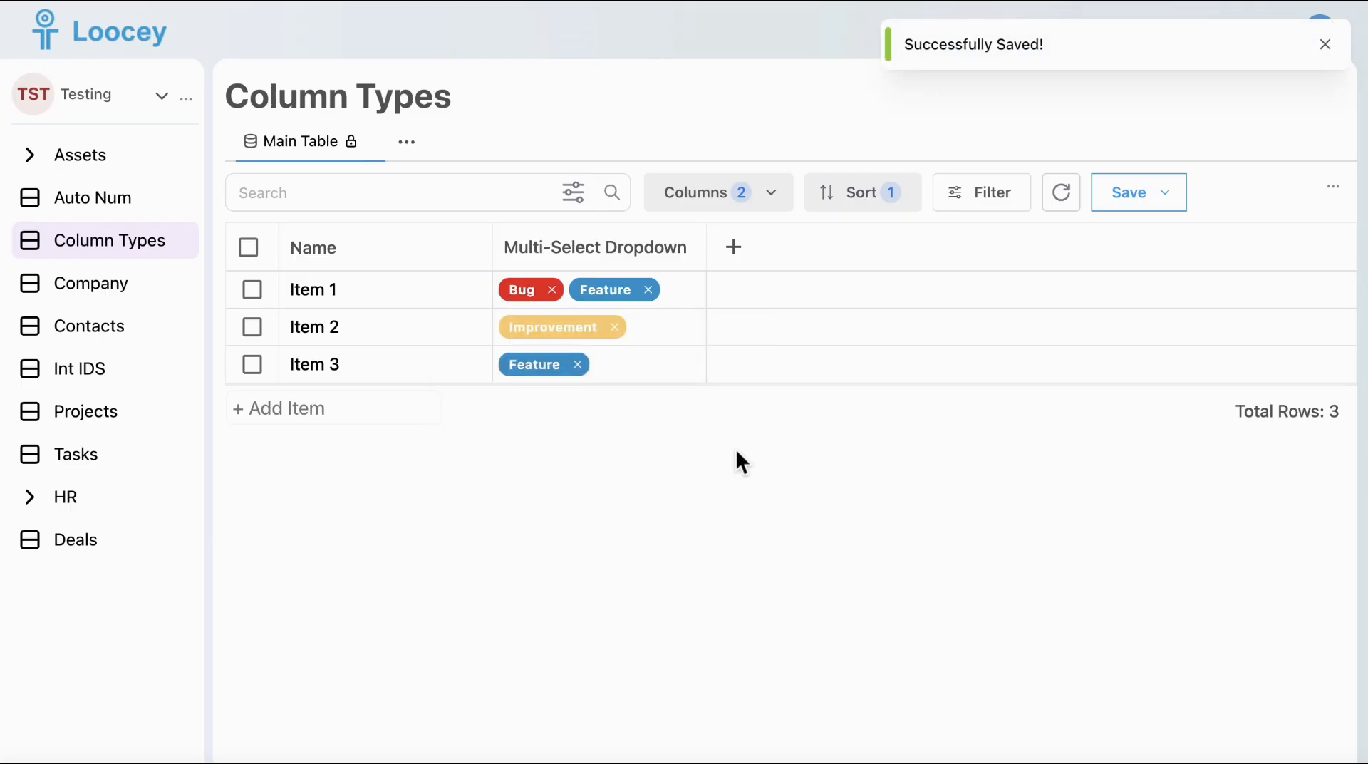
left_click(690, 305)
left_click(797, 495)
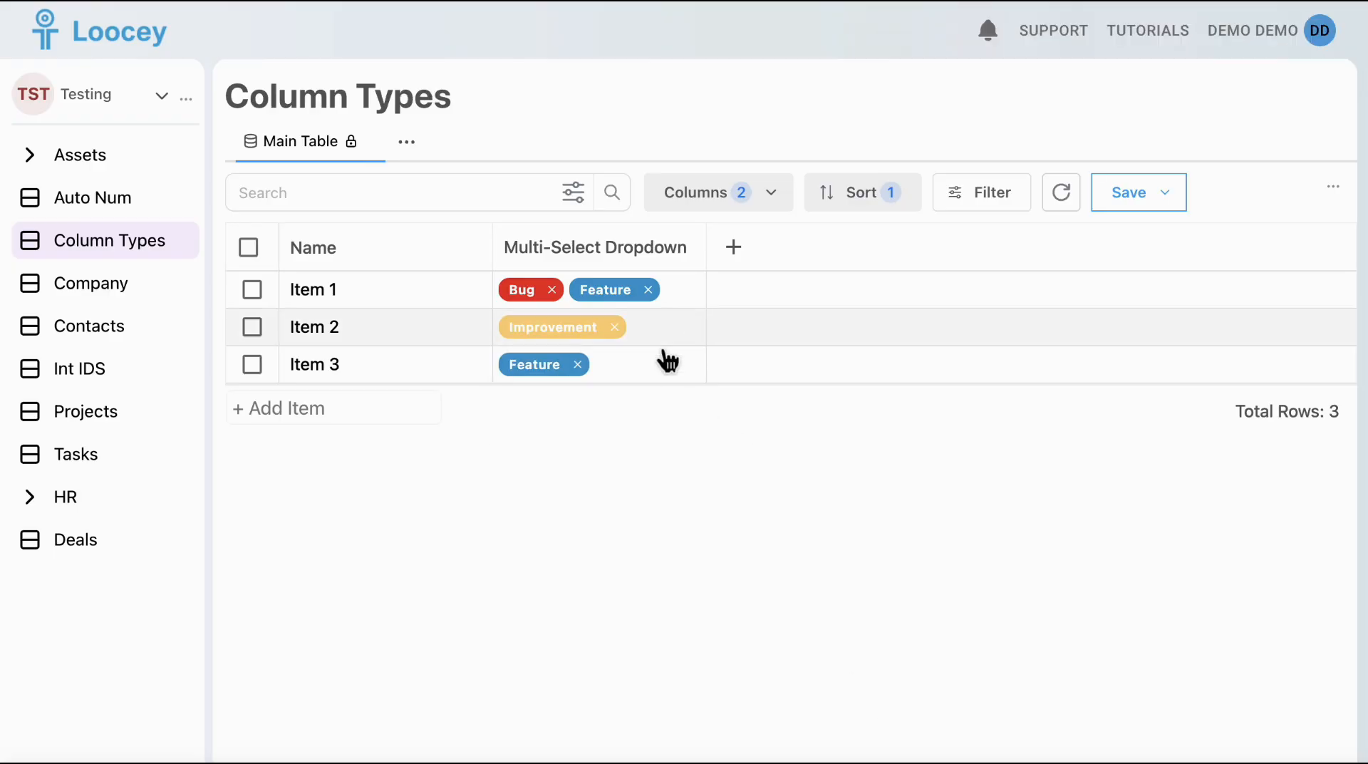
- Add the tooltip "Defect reports" to the Bug option, save the options and preview the tooltip on Item 1's Bug tag
left_click(700, 308)
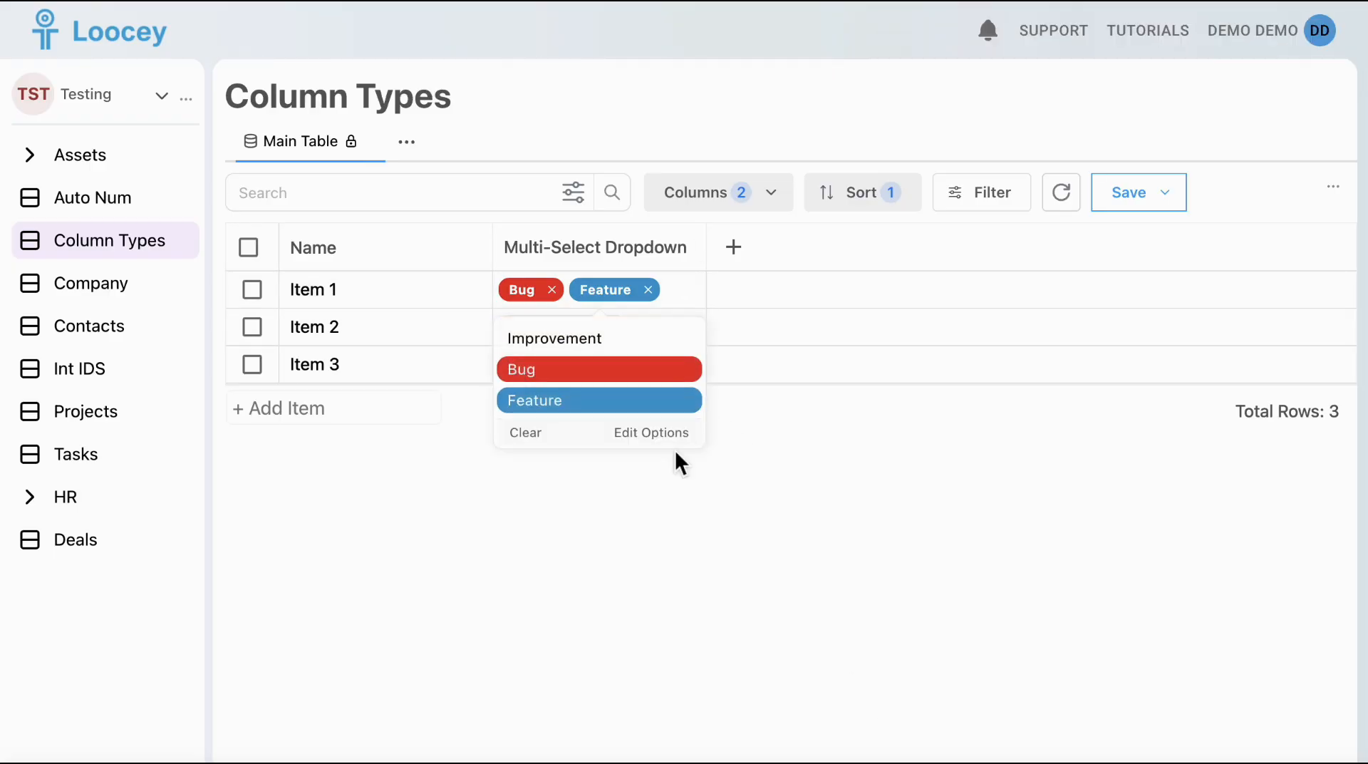
left_click(652, 430)
left_click(748, 420)
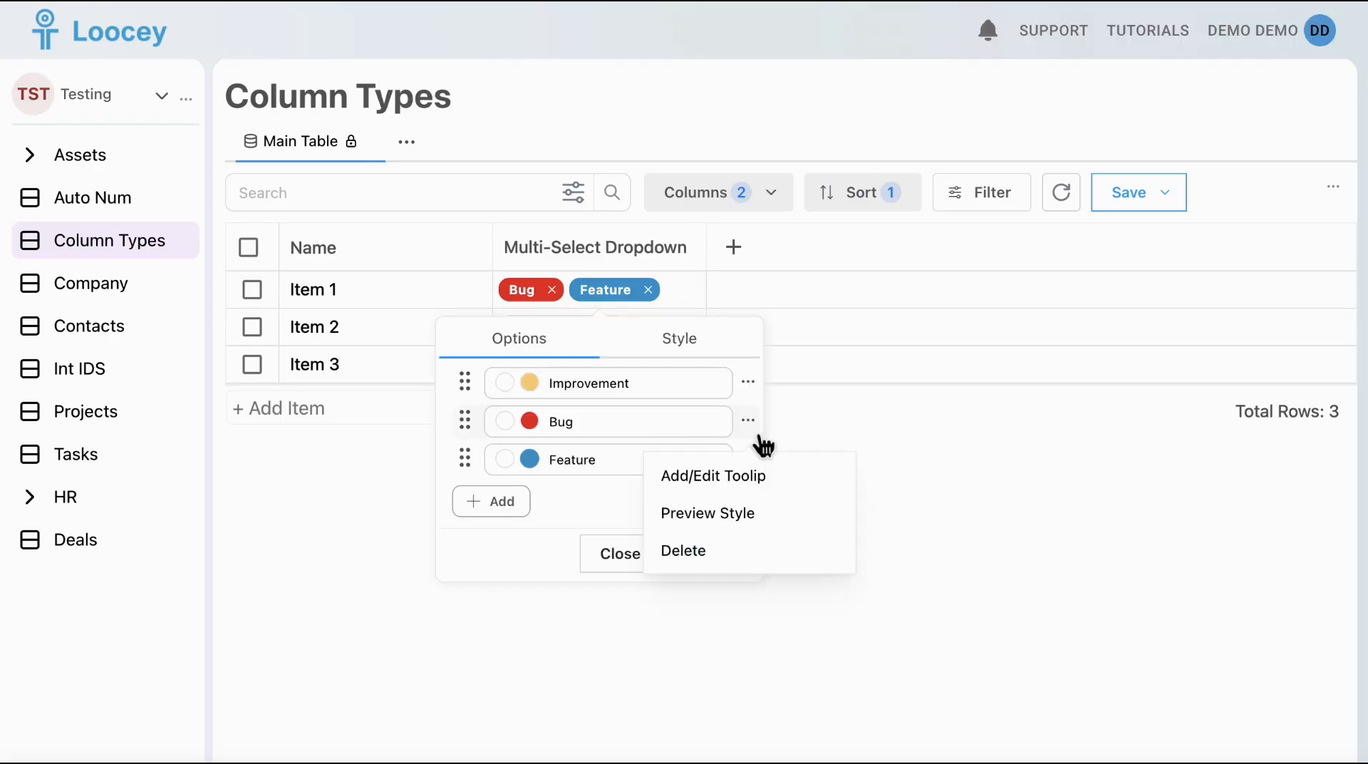
left_click(741, 482)
left_click(689, 418)
type("Defect reports")
left_click(843, 470)
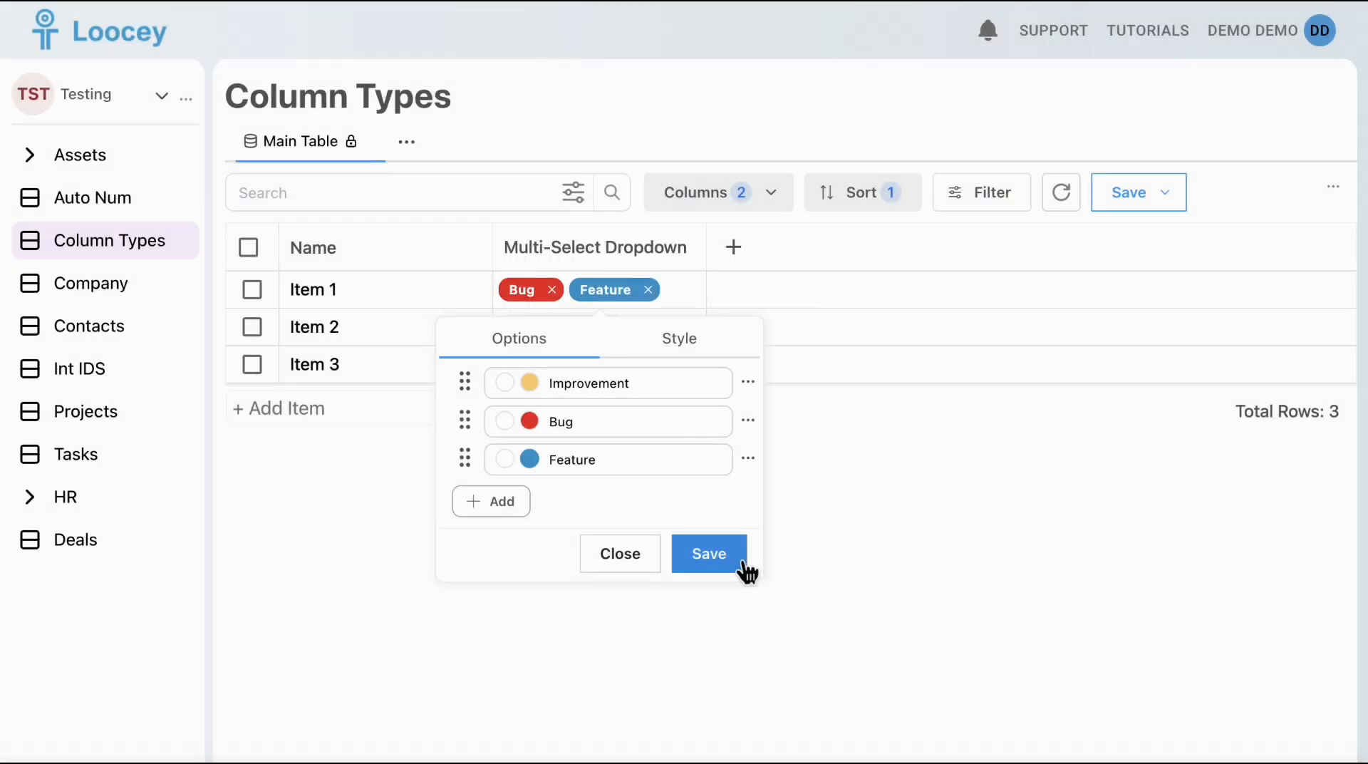
left_click(709, 553)
mouse_move(533, 301)
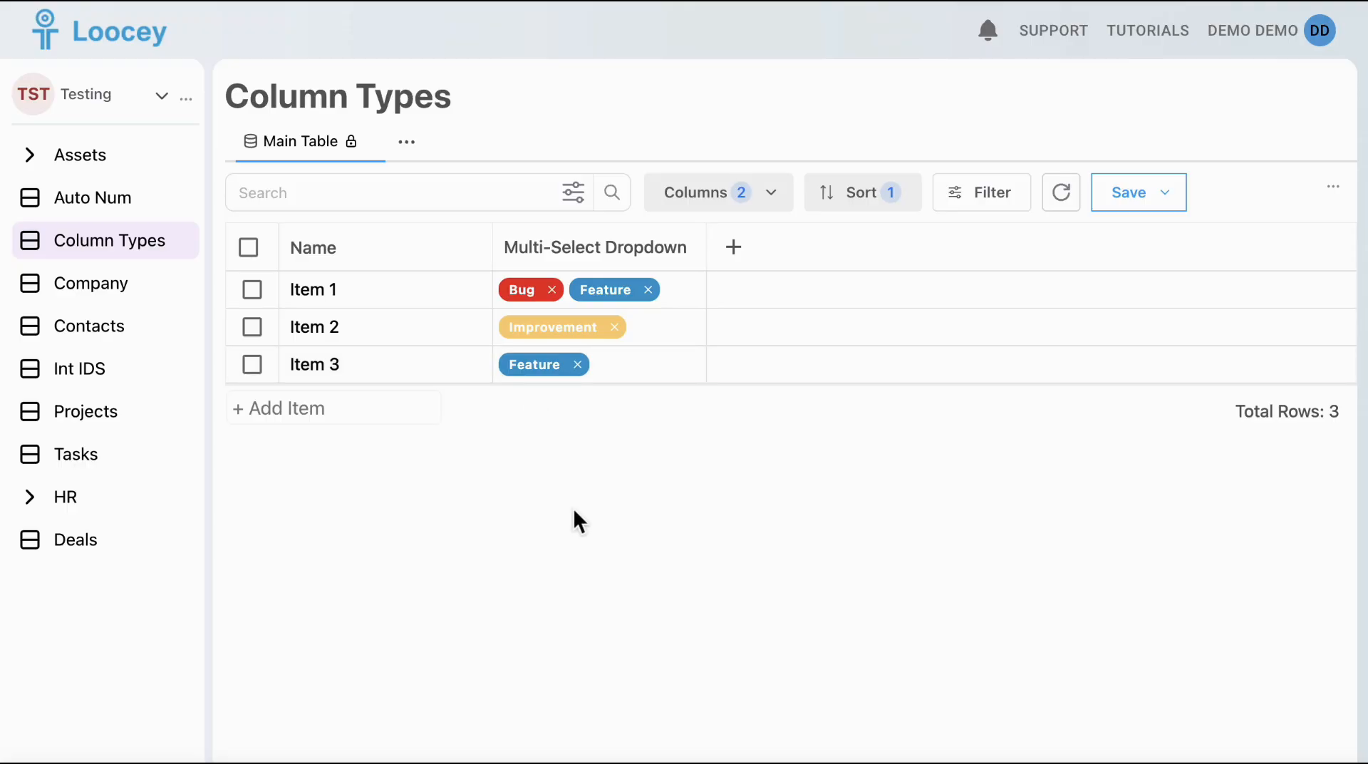
- Start a new column at the end of the table and set its column type to Multi-Select Dropdown
left_click(733, 246)
left_click(733, 585)
left_click(674, 365)
type("multi-select dropdown")
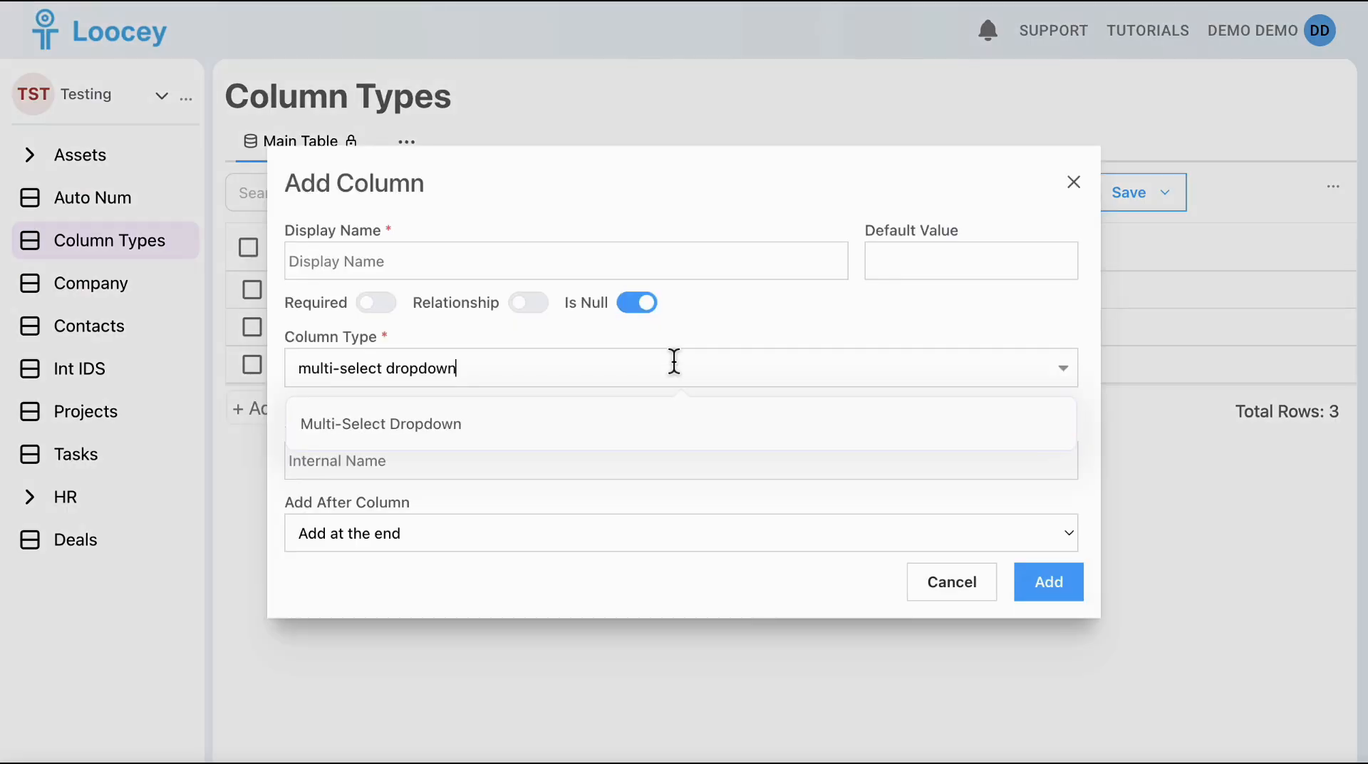
left_click(607, 425)
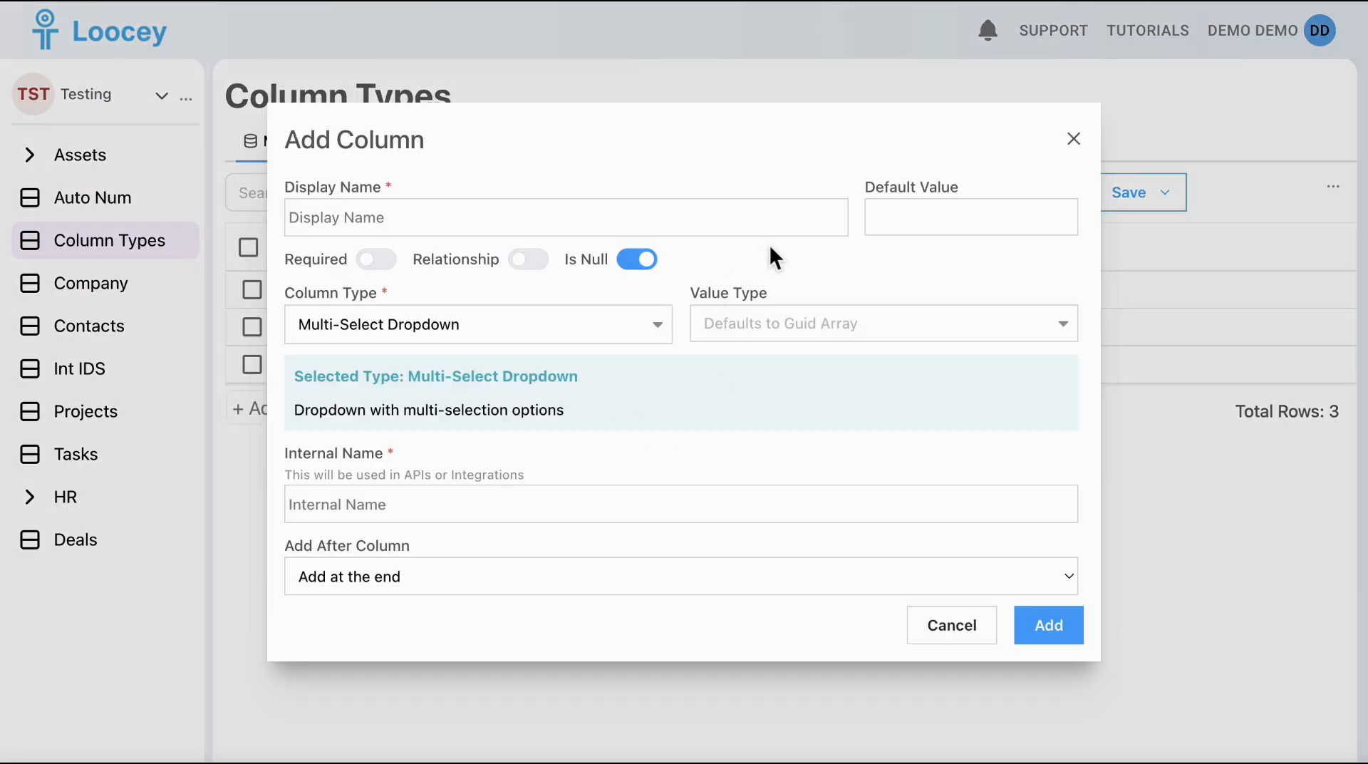
- Set the new column's value type to Integer Array, give it the display name "Labels" and add it
left_click(796, 310)
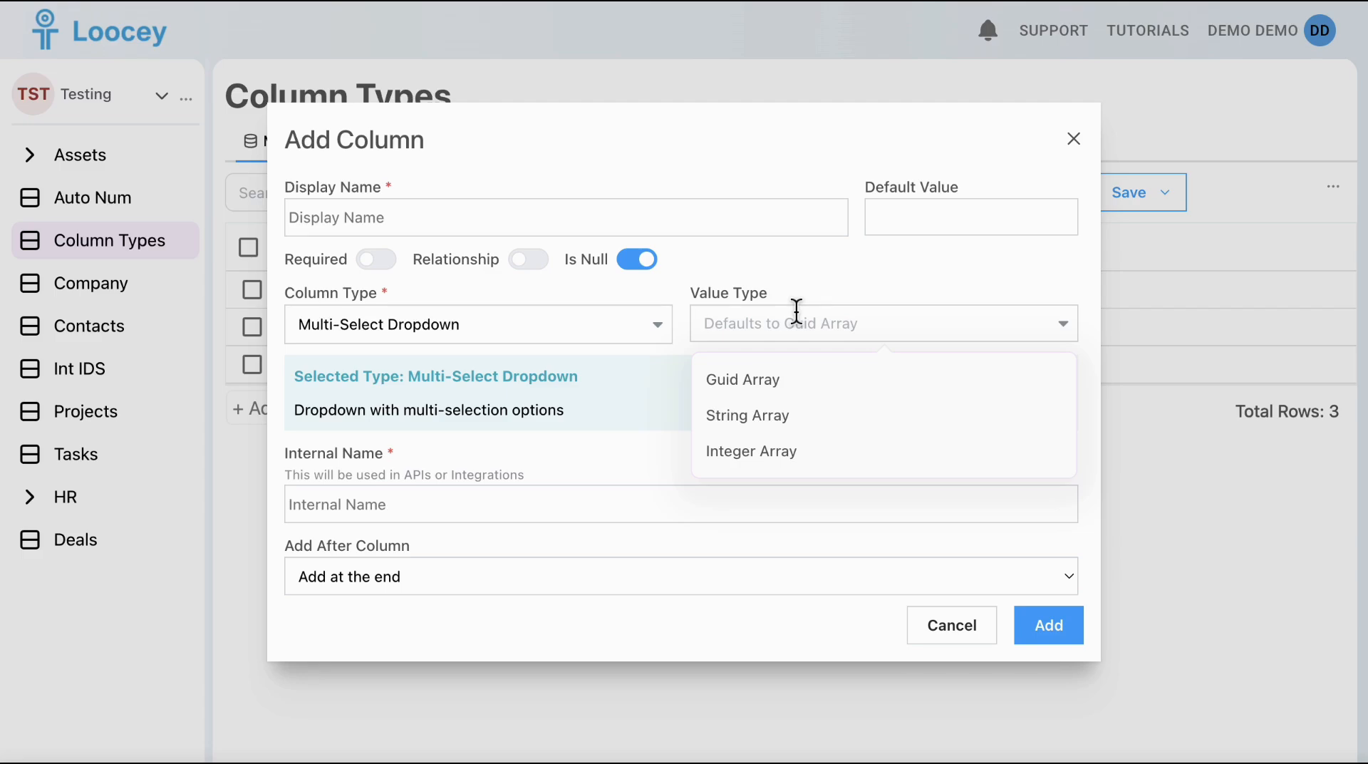
left_click(797, 311)
left_click(715, 232)
left_click(751, 306)
left_click(770, 456)
left_click(656, 218)
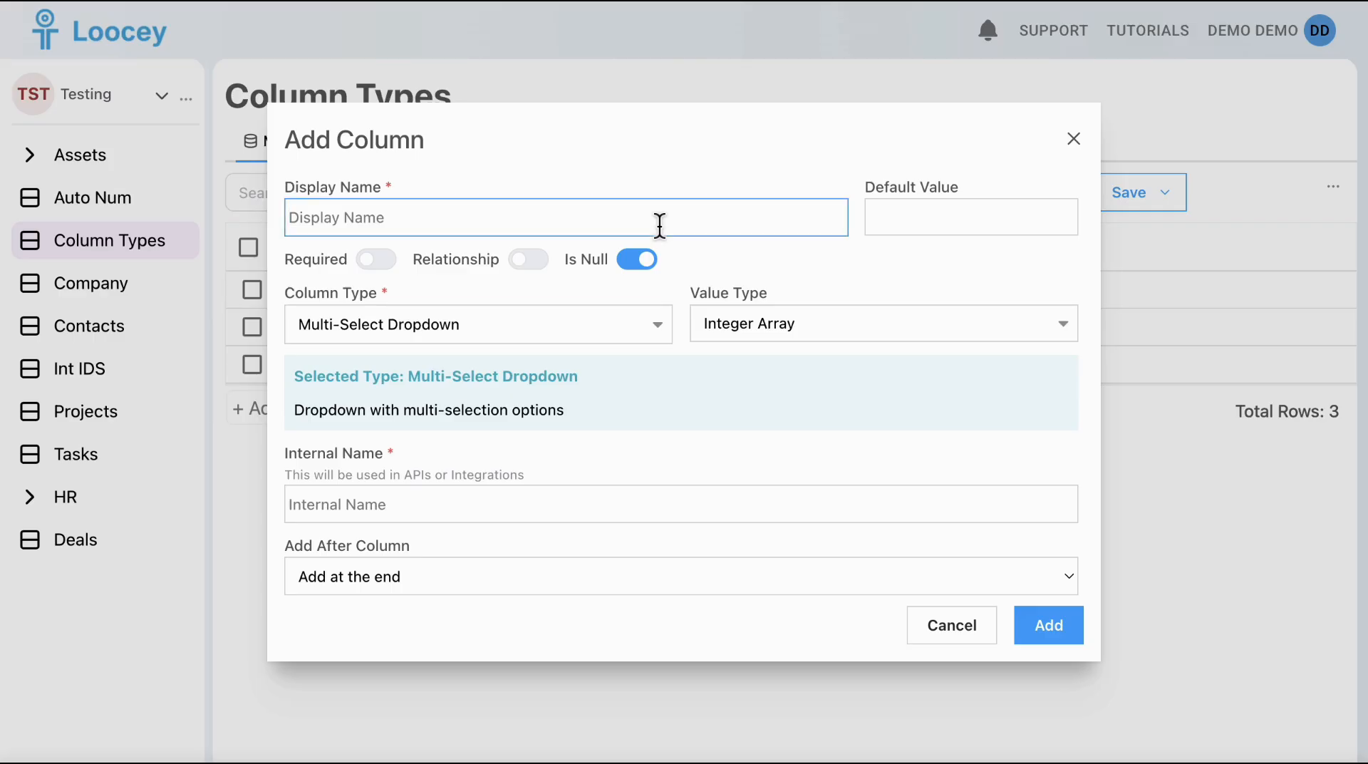
type("Labels")
left_click(1048, 625)
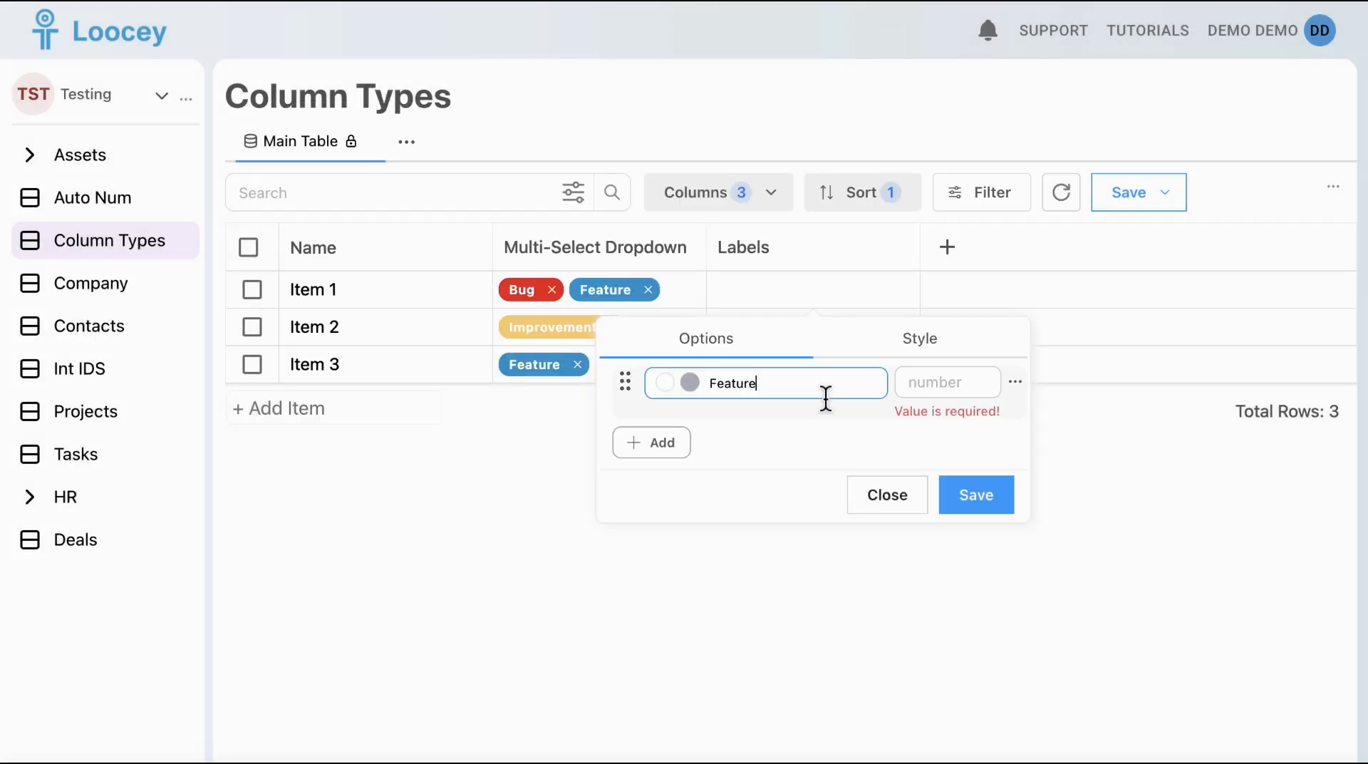
- Add the options Urgent and Blocked to the Labels column and give Feature, Urgent and Blocked the values 1, 2 and 3
left_click(674, 441)
type("Urgent")
left_click(690, 507)
type("Blocked")
left_click(941, 383)
type("1")
left_click(941, 421)
type("2")
left_click(932, 458)
type("3")
- Recolour the Feature, Urgent and Blocked options of the Labels column, using red for Blocked, and save the options
left_click(689, 383)
left_click(712, 642)
left_click(775, 721)
left_click(690, 421)
left_click(754, 292)
left_click(774, 360)
left_click(690, 459)
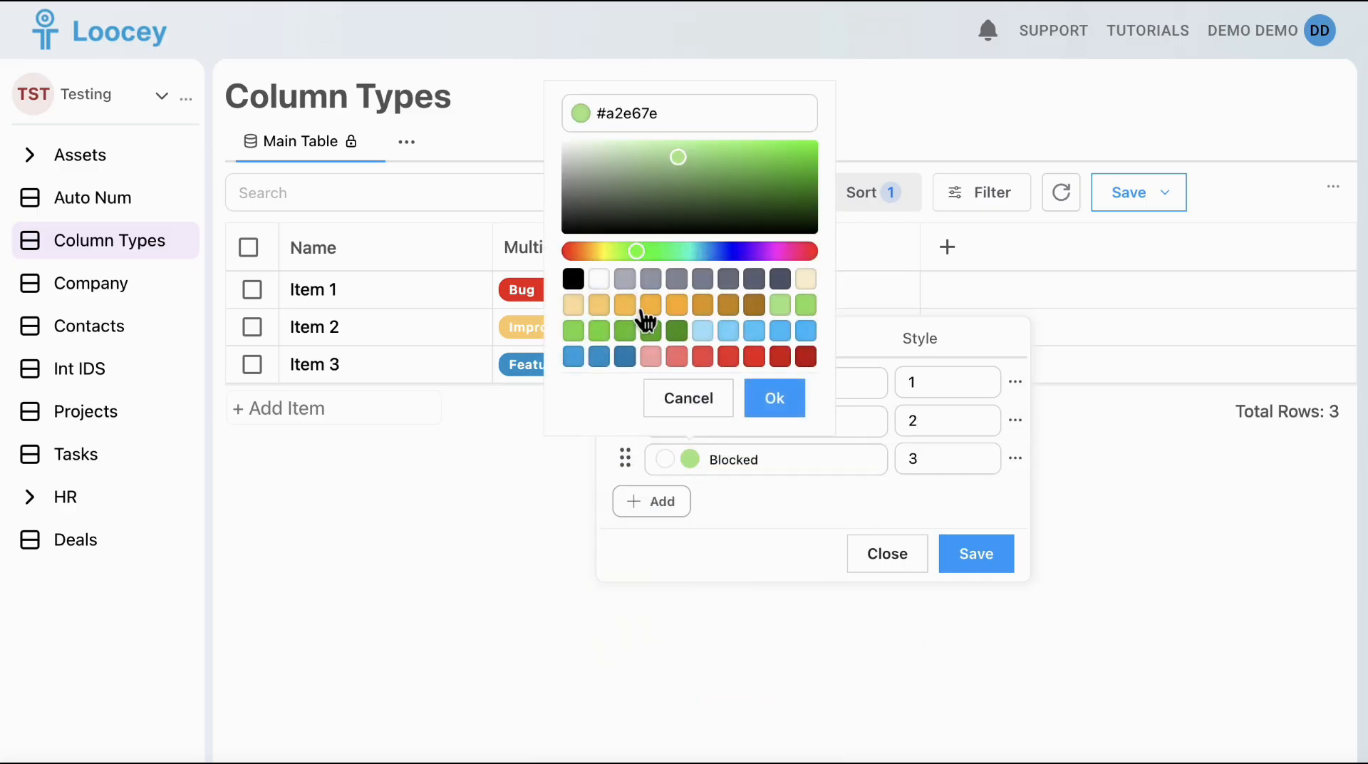
left_click(703, 356)
left_click(774, 397)
left_click(977, 567)
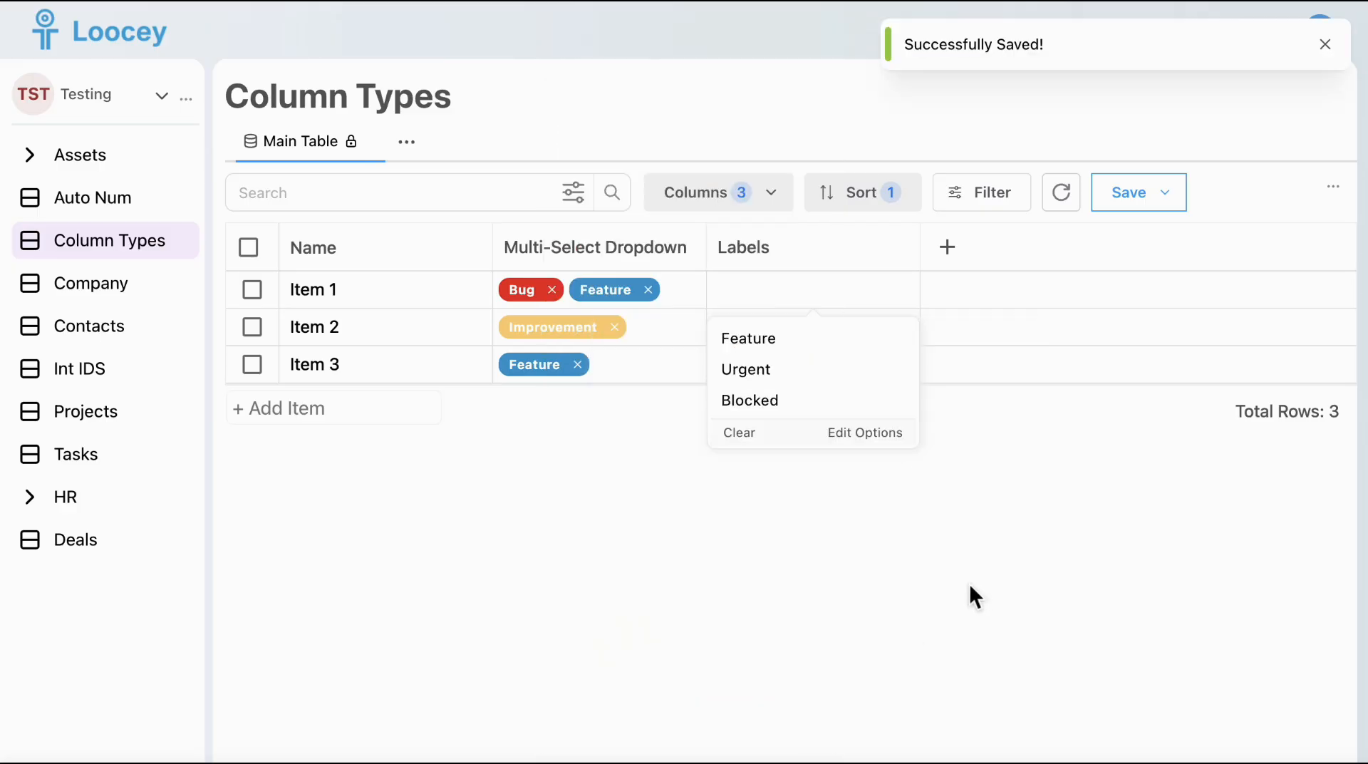
- In the Labels column, assign Feature and Urgent to Item 1, Urgent to Item 2 and Blocked to Item 3
left_click(820, 339)
left_click(841, 367)
left_click(812, 340)
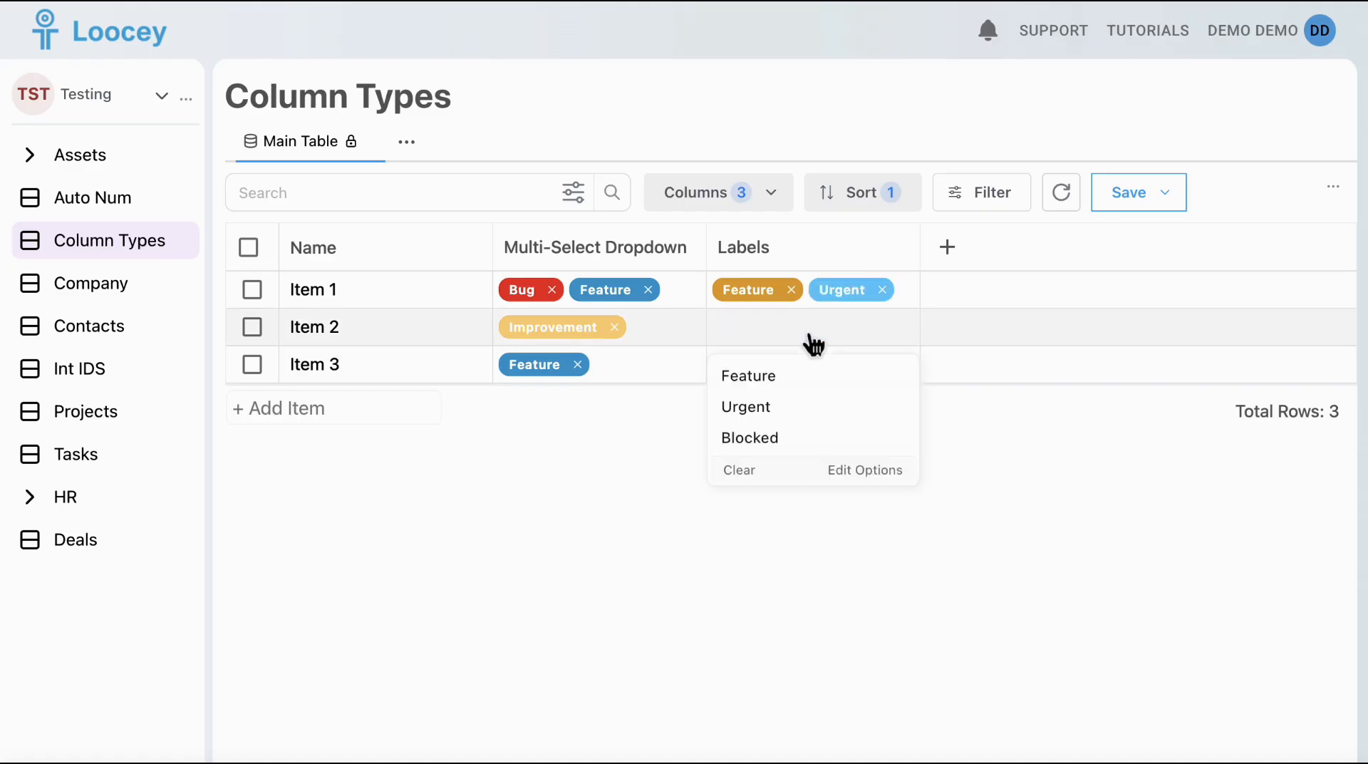
left_click(788, 406)
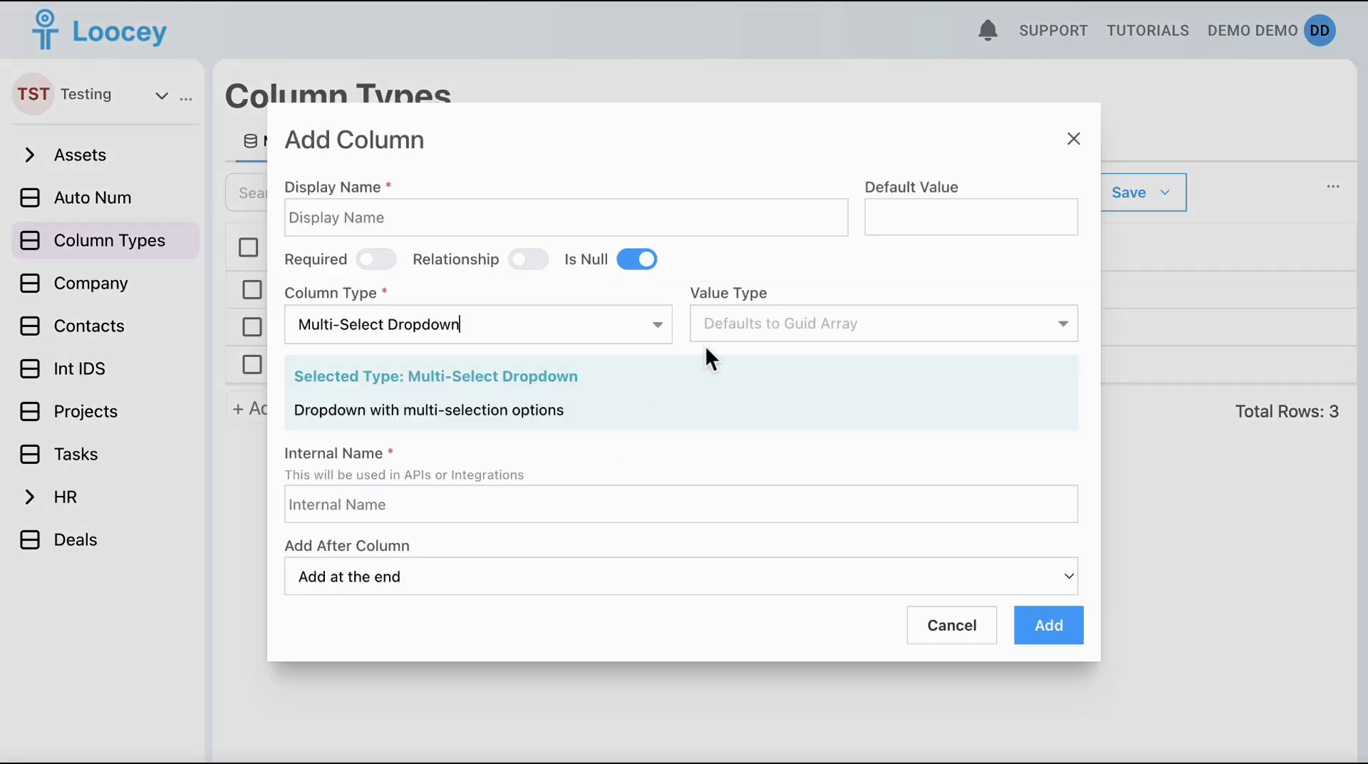
- Set the new Multi-Select Dropdown column's value type to String Array, give it the display name "Tags" and add it
left_click(712, 334)
left_click(827, 412)
left_click(733, 232)
type("Tags")
left_click(1058, 627)
- Add the options Review, Feedback and Ready to Ship to the Tags column
left_click(1080, 355)
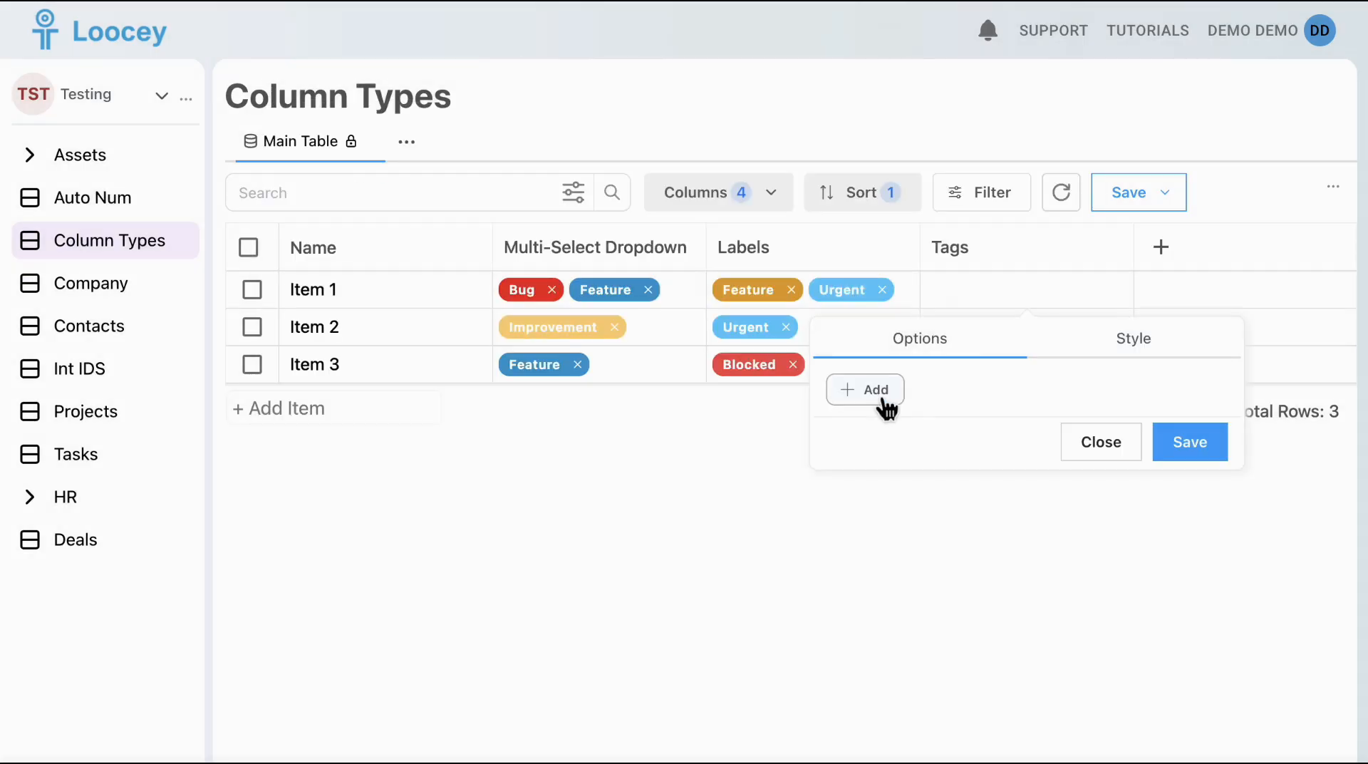
left_click(875, 393)
type("Review")
left_click(869, 450)
type("Feedback")
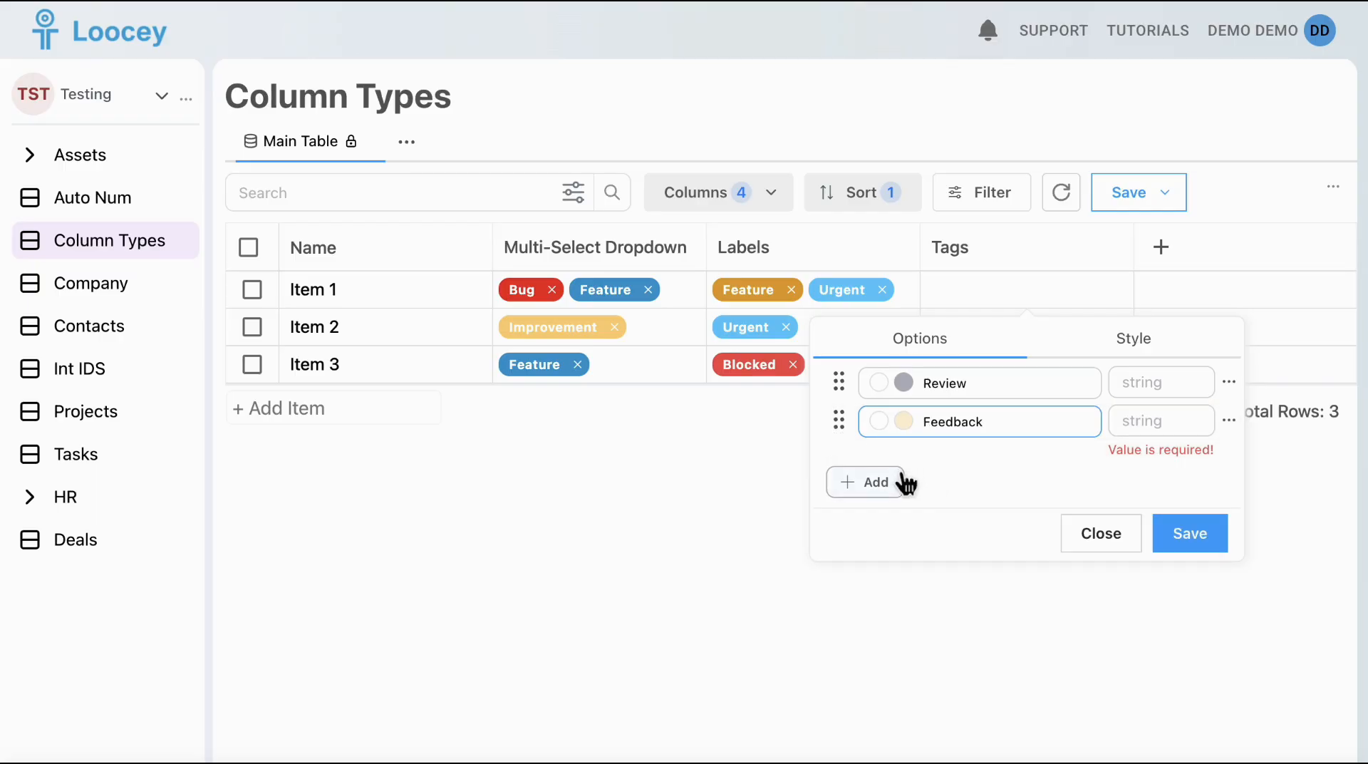
left_click(901, 480)
type("Ready to Ship")
- Give the Tags options Review, Feedback and Ready to Ship the string values A, B and C
left_click(1156, 415)
type("A")
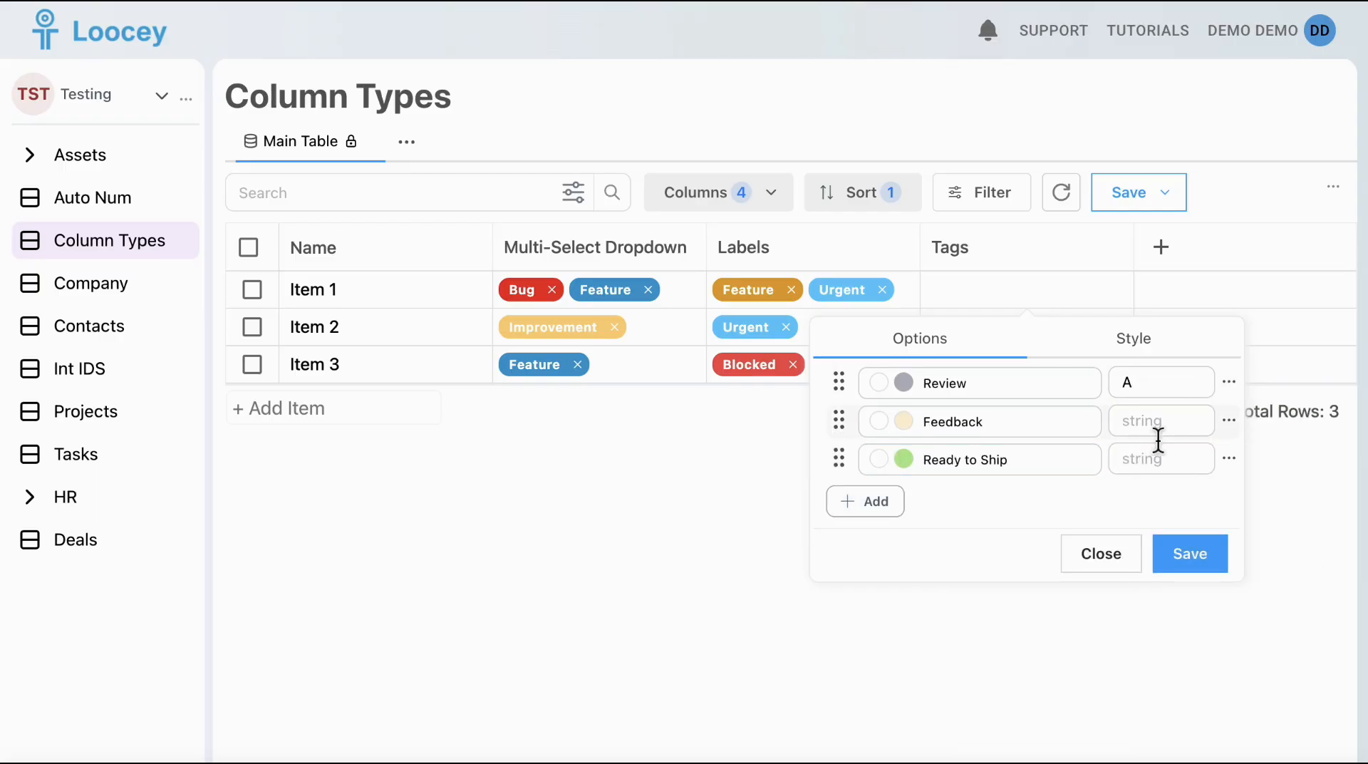
left_click(1156, 428)
type("B")
left_click(1156, 462)
type("C")
- Recolour the Tags options orange for Review, blue for Feedback and green for Ready to Ship, and save them
left_click(904, 383)
left_click(1049, 566)
left_click(904, 421)
left_click(903, 459)
left_click(823, 333)
left_click(988, 398)
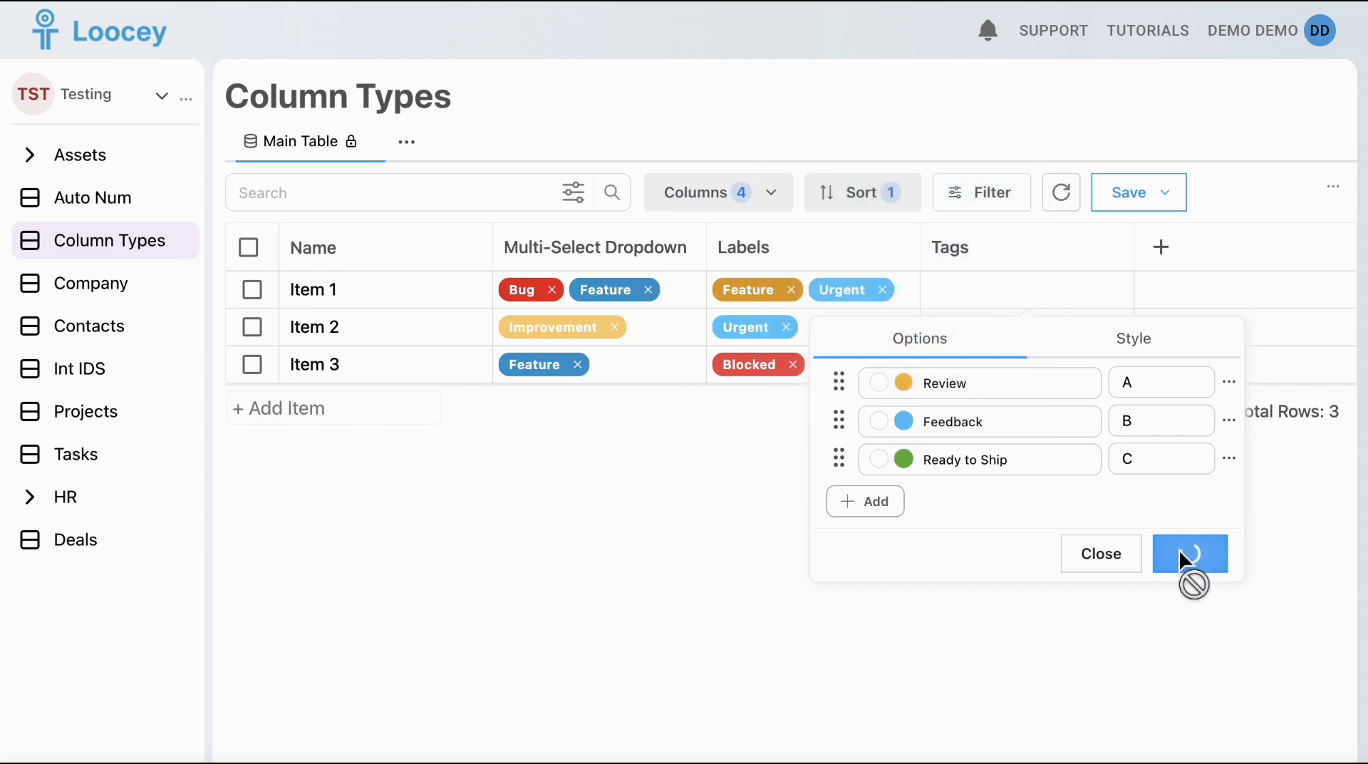
left_click(1189, 560)
- In the Tags column, assign Review to Item 1, Feedback and Ready to Ship to Item 2, and Ready to Ship to Item 3
left_click(961, 335)
left_click(993, 340)
left_click(992, 409)
left_click(1012, 364)
left_click(1035, 474)
left_click(1076, 327)
left_click(1072, 437)
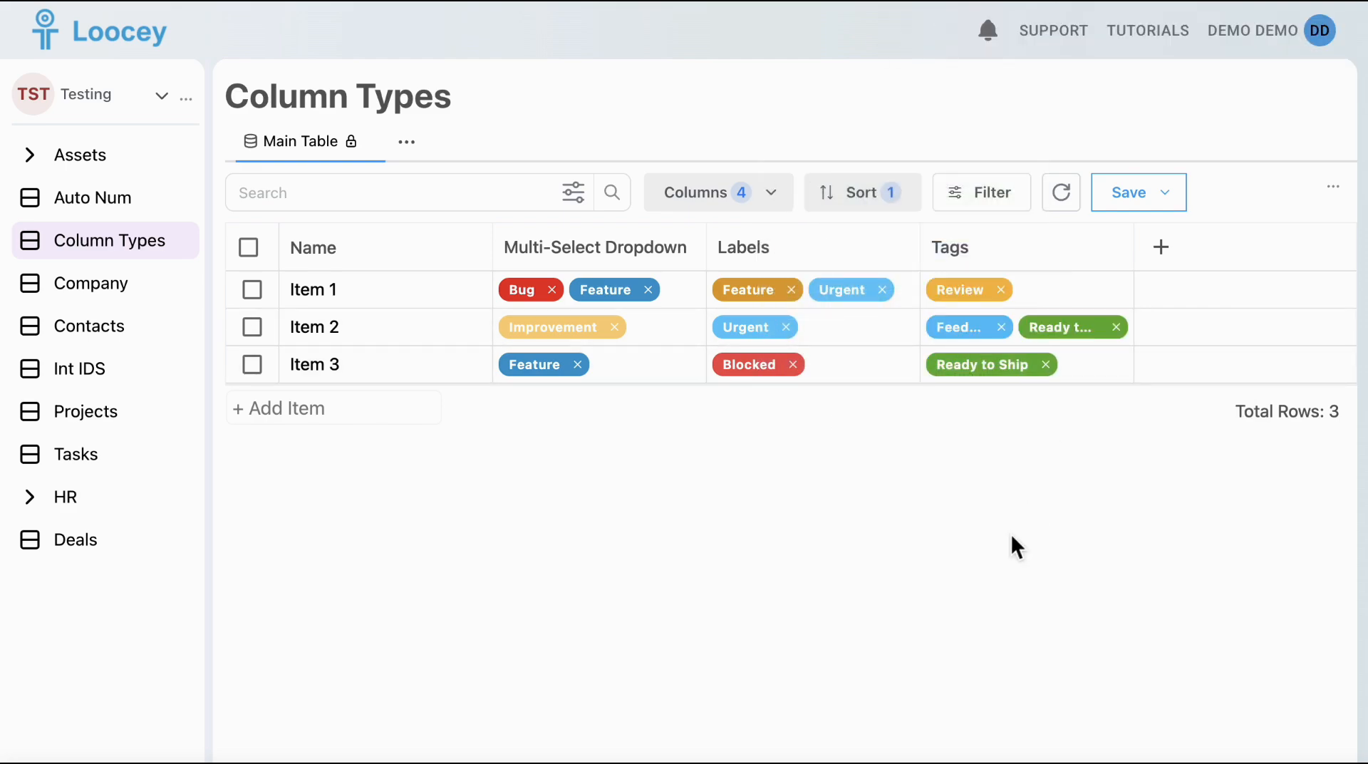
- Add a Multi-Select Dropdown column named "GUID Array" with the value type Guid Array at the end of the table
left_click(895, 322)
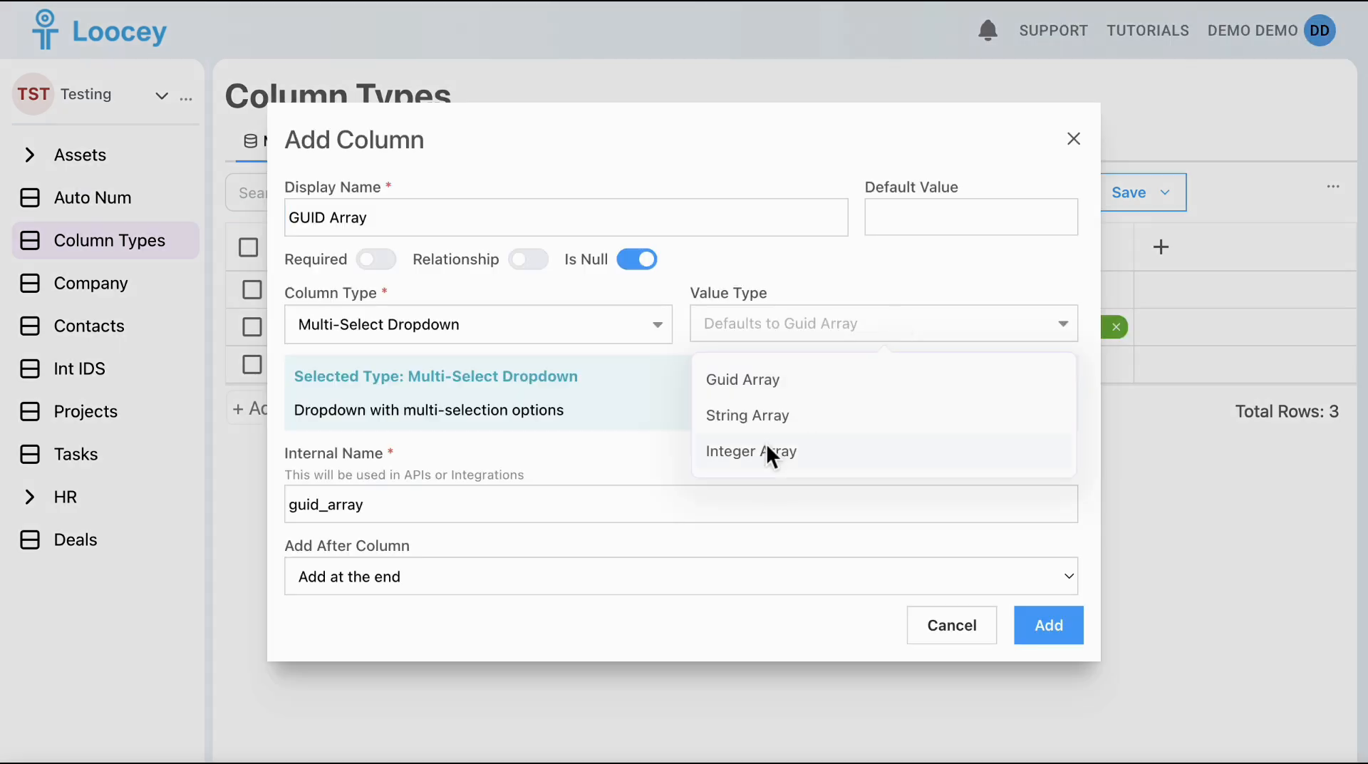
left_click(744, 380)
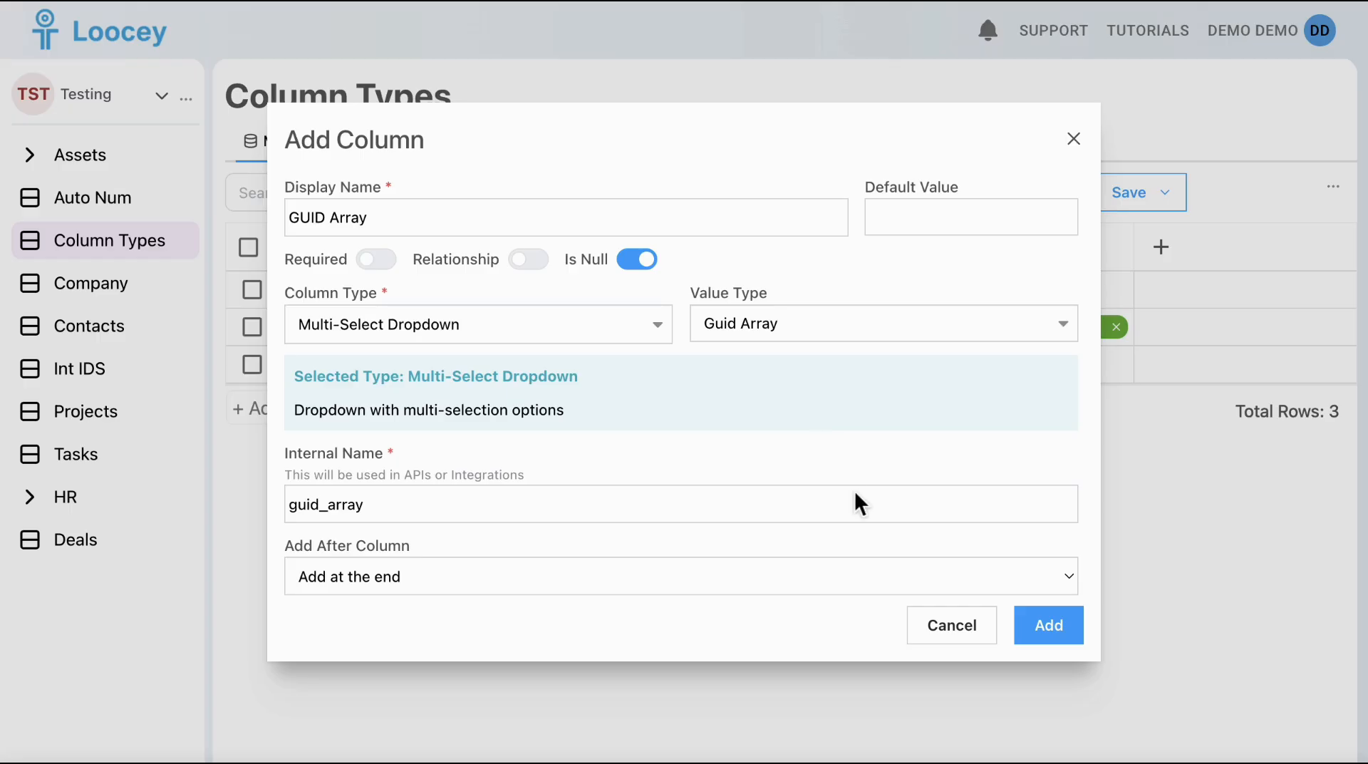
left_click(1079, 614)
- Add the options Review and Ready to Ship to the GUID Array column
left_click(1241, 327)
left_click(1283, 342)
type("Review")
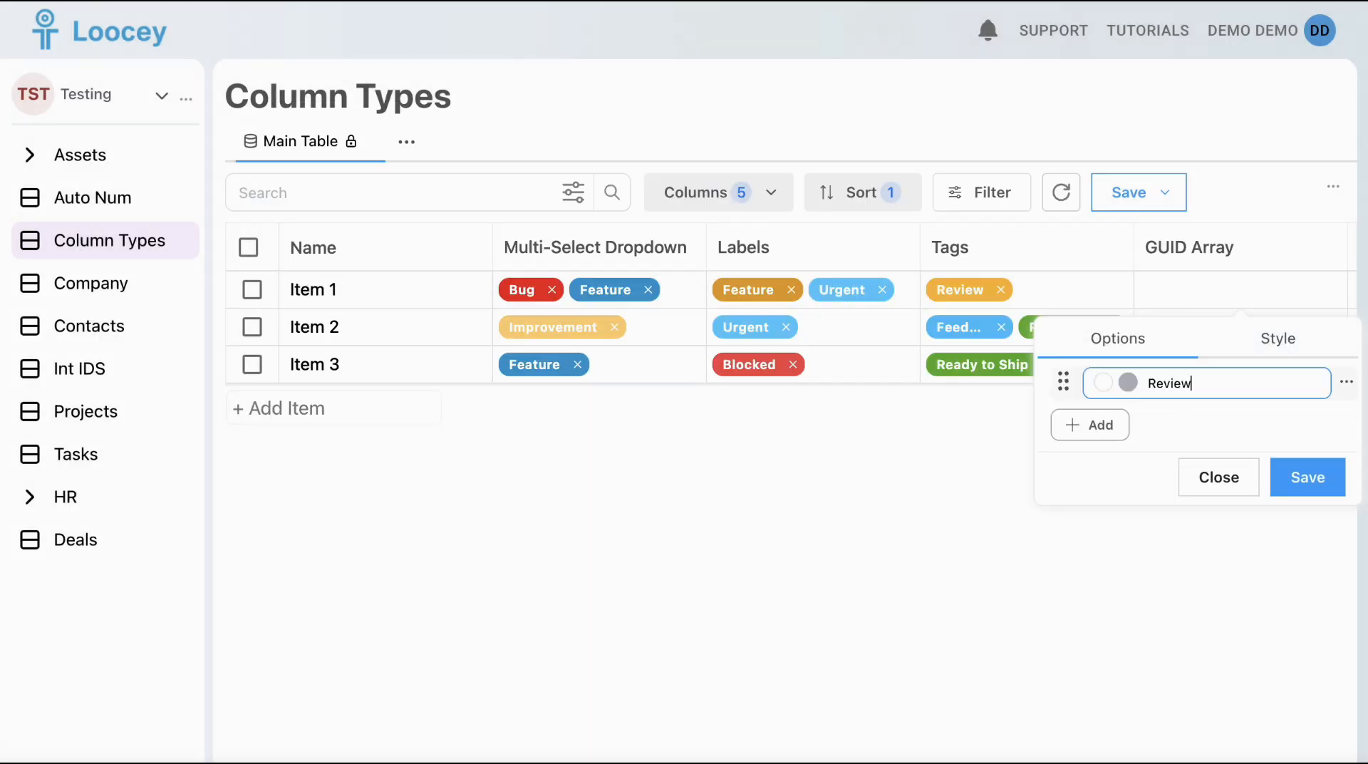
left_click(1109, 426)
type("Ready to Ship")
- Recolour the GUID Array options brown for Review and light green for Ready to Ship
left_click(1128, 382)
left_click(1044, 627)
left_click(1249, 453)
left_click(1128, 421)
left_click(1225, 268)
- Rename the GUID Array column's Ready to Ship option to "Finalized" and save the options
left_click(1164, 426)
type("Finalized")
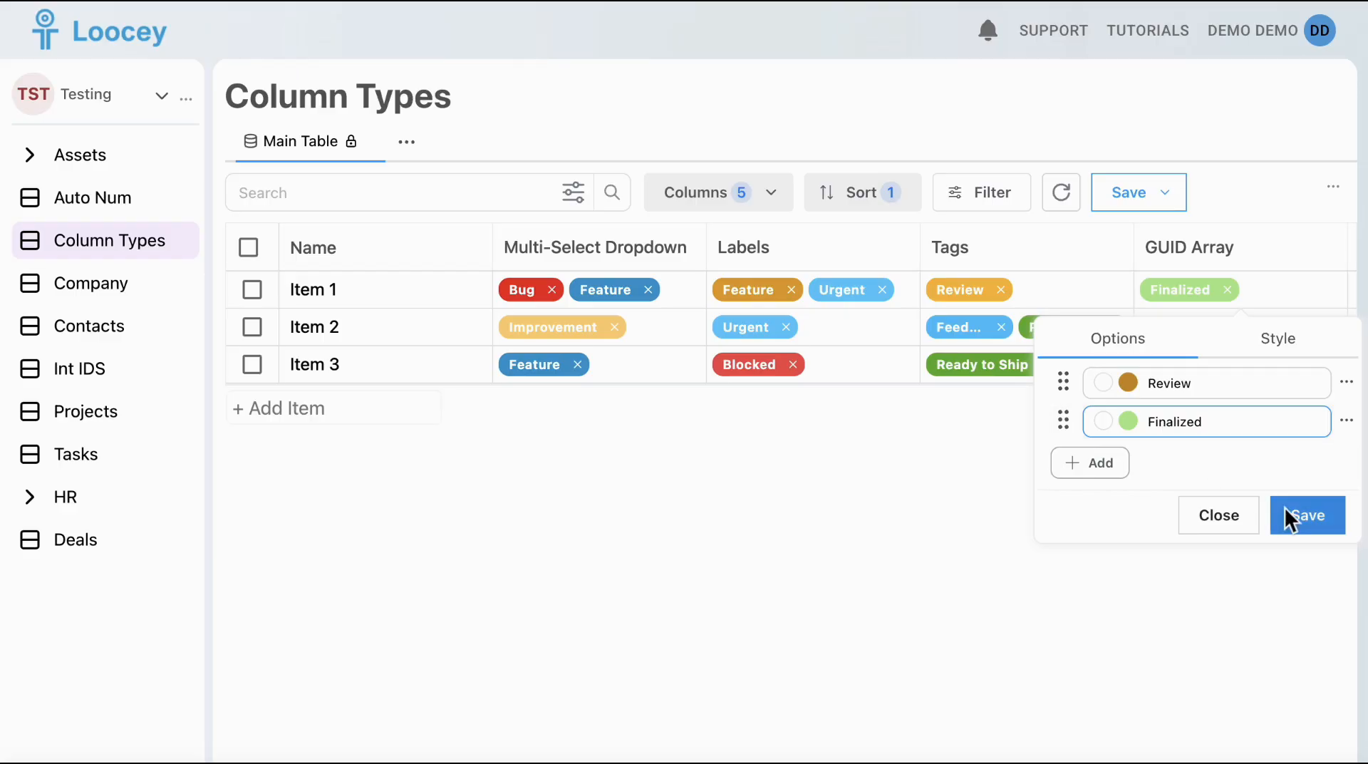
left_click(1311, 513)
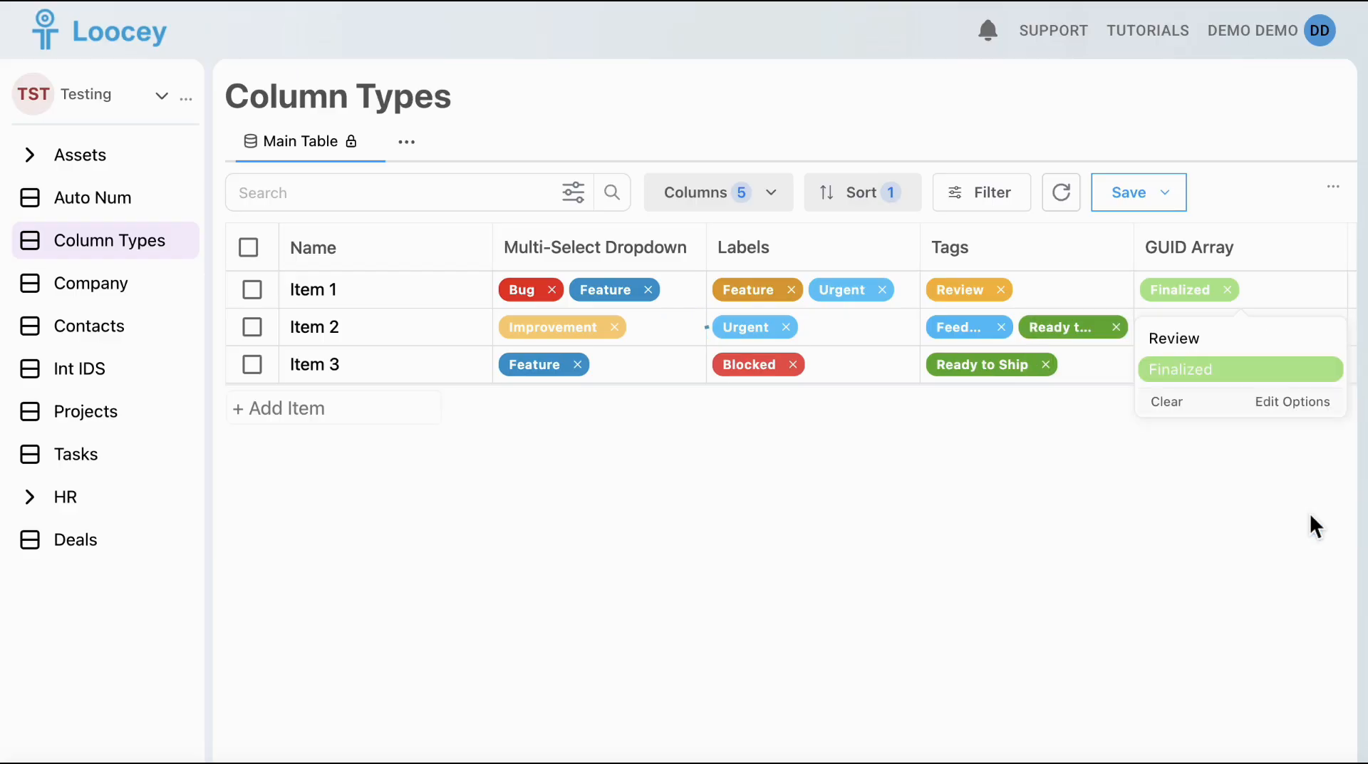
left_click(1310, 512)
left_click(1279, 301)
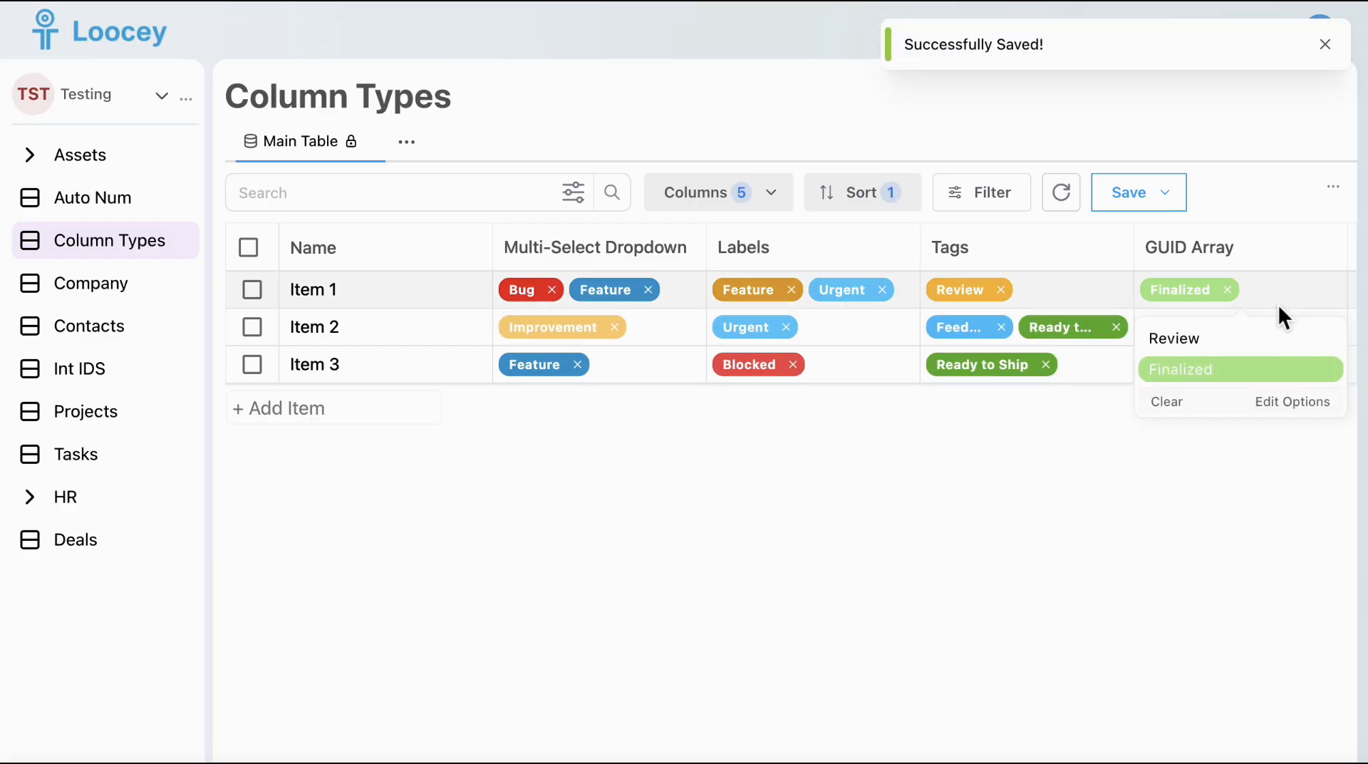
left_click(1245, 343)
left_click(838, 331)
left_click(817, 437)
left_click(904, 332)
left_click(852, 378)
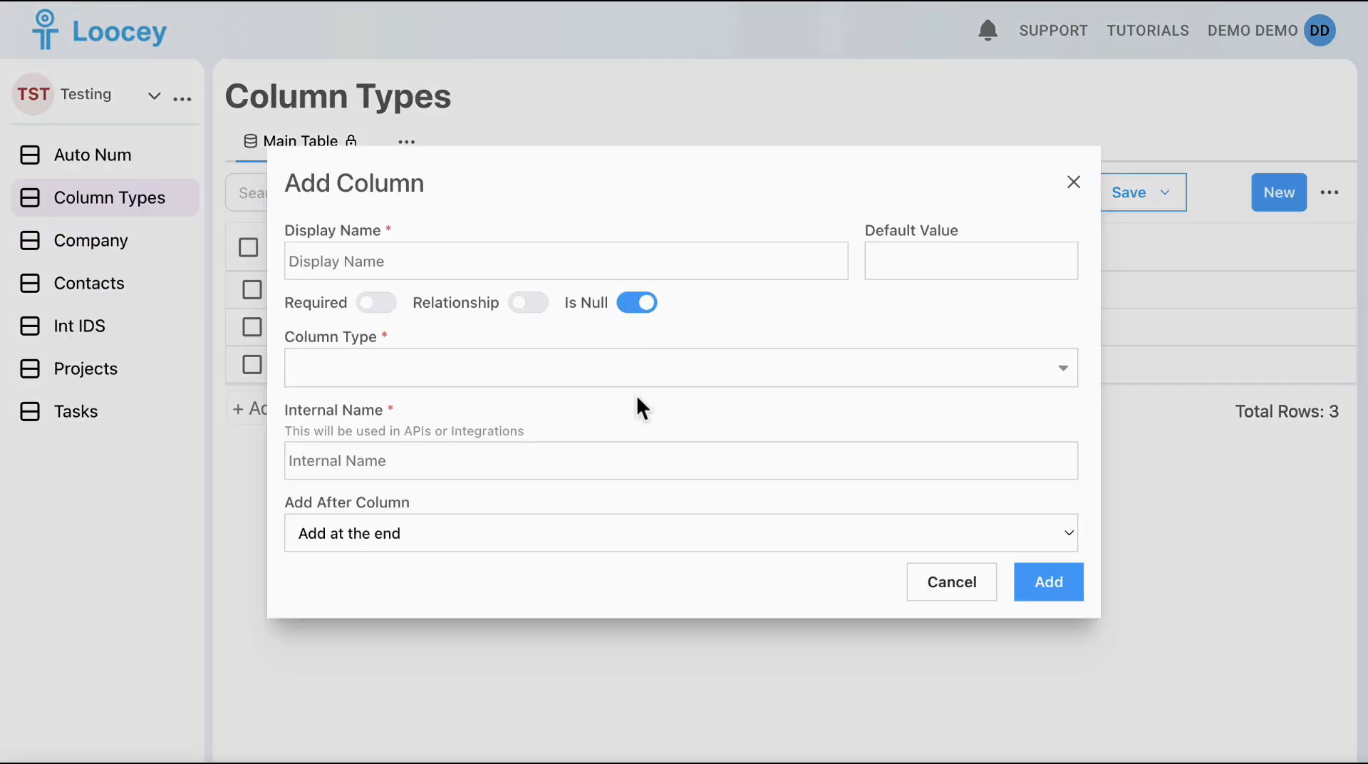
- Add a String column named "String With Default" with the default value "New Entry" at the end of the table
left_click(630, 383)
type("strin")
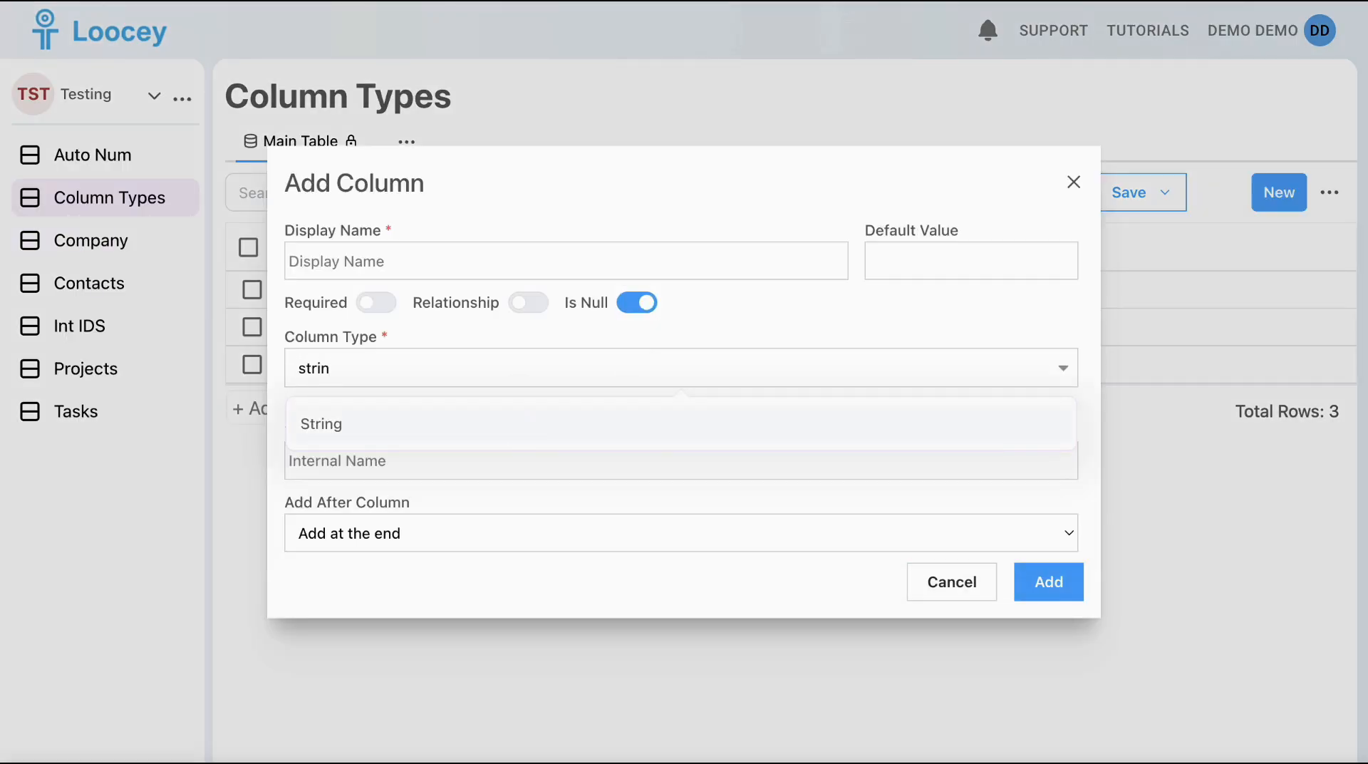
left_click(520, 426)
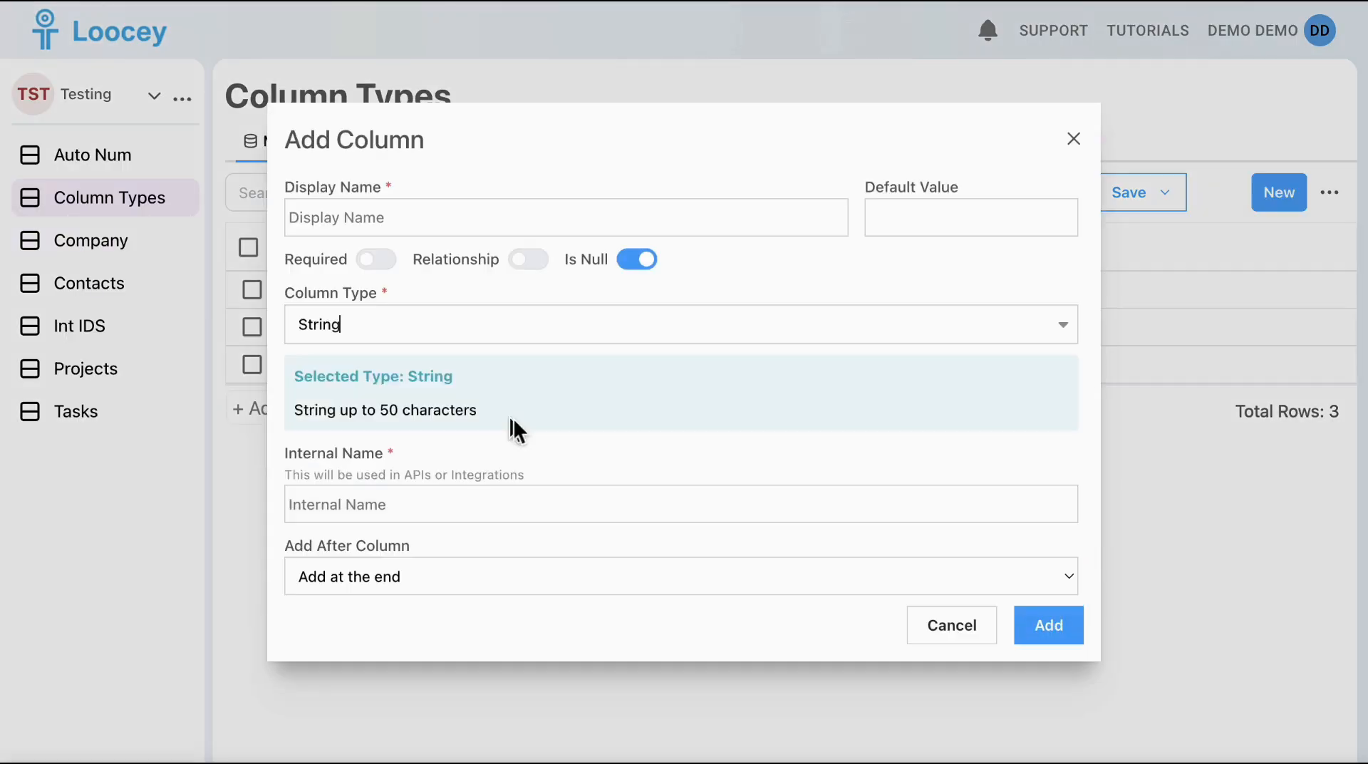
left_click(692, 220)
type("String With Default")
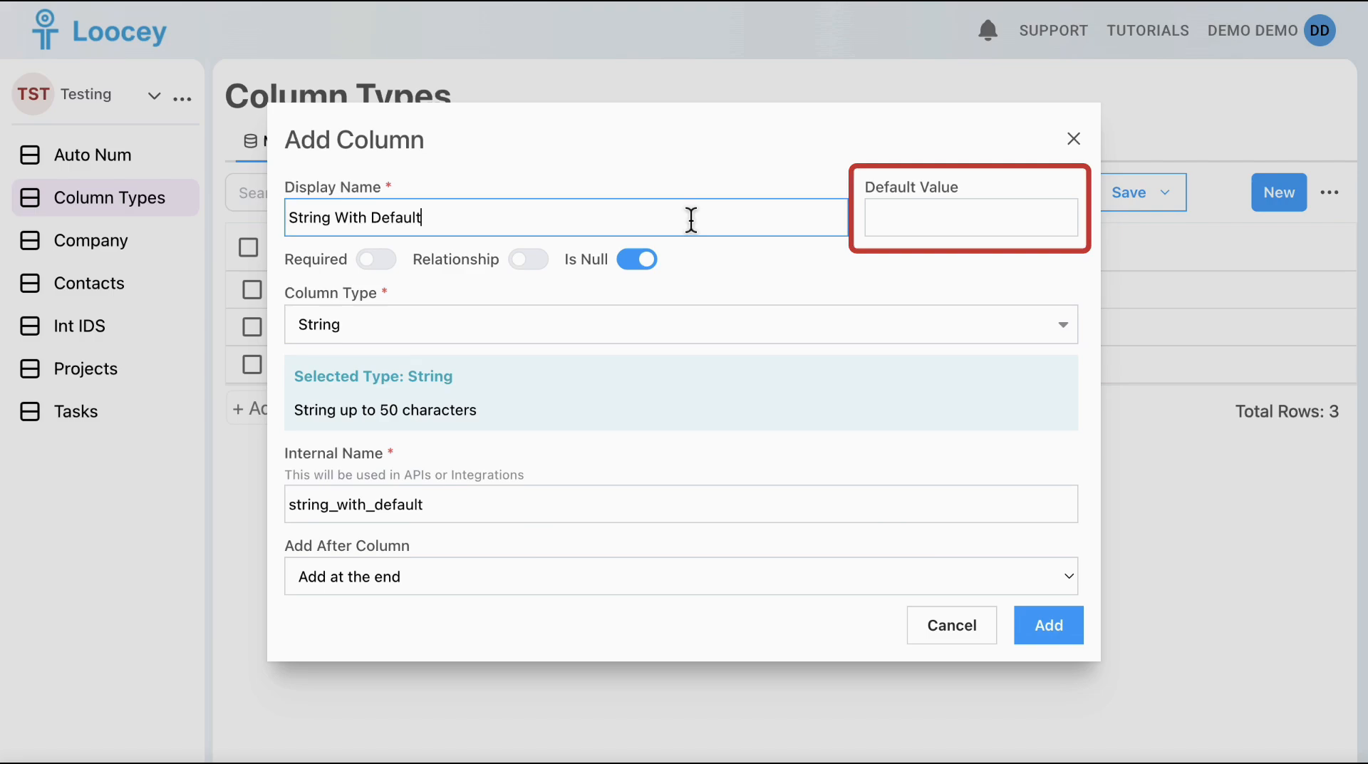
left_click(927, 236)
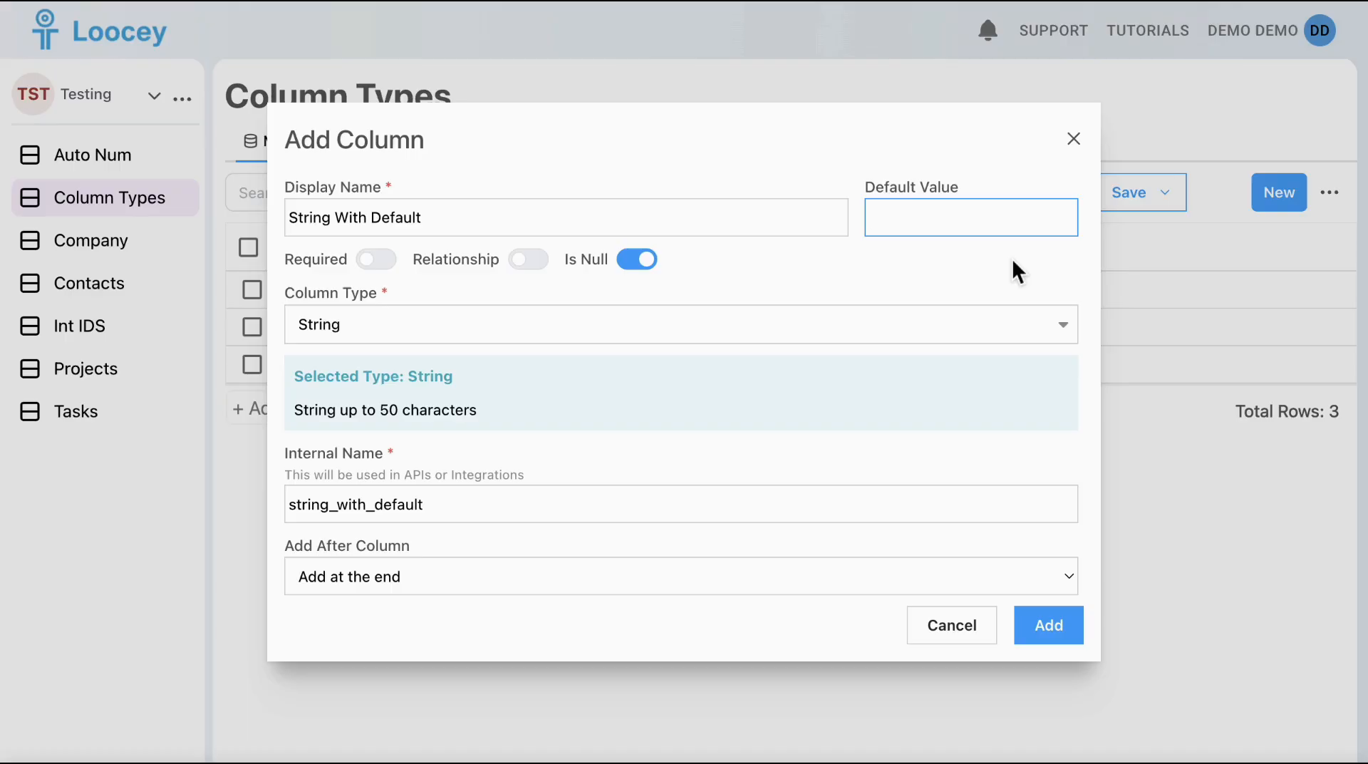
type("New Entry")
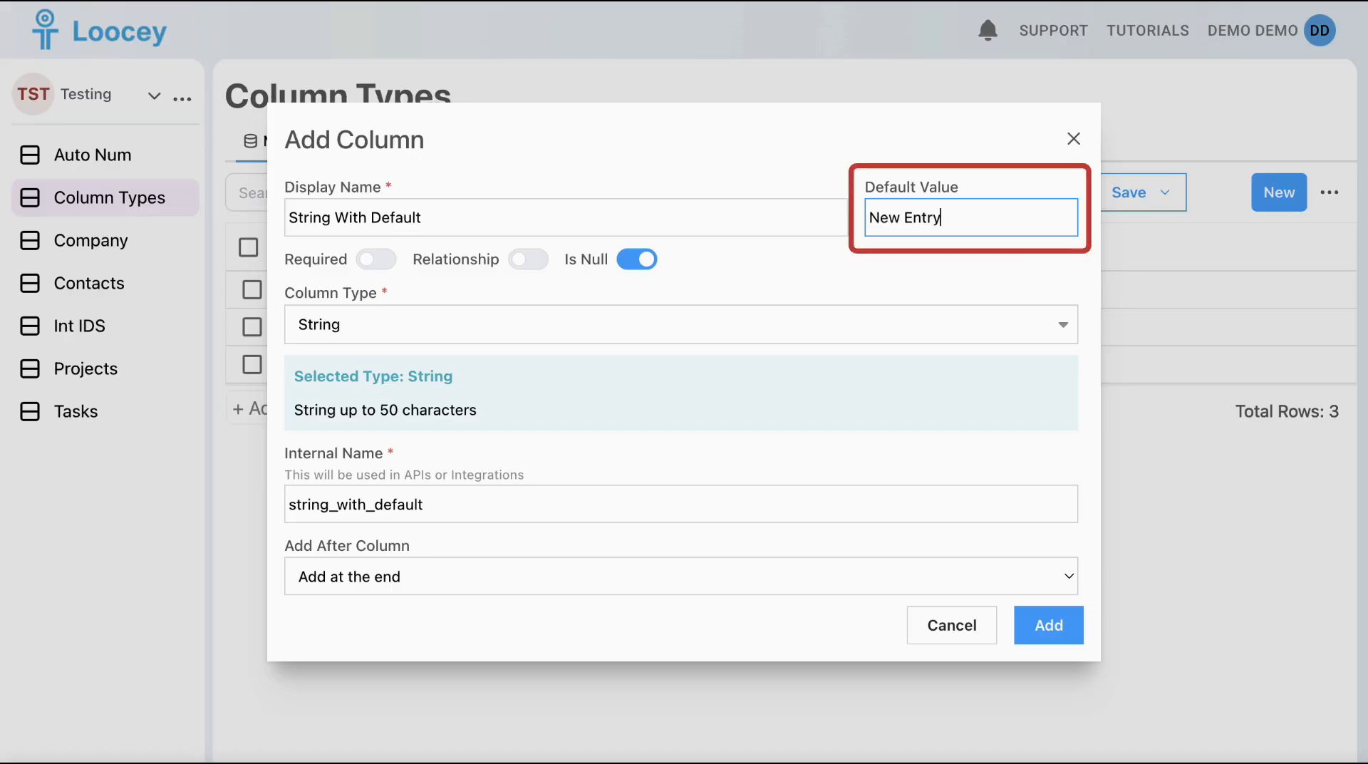
left_click(1054, 631)
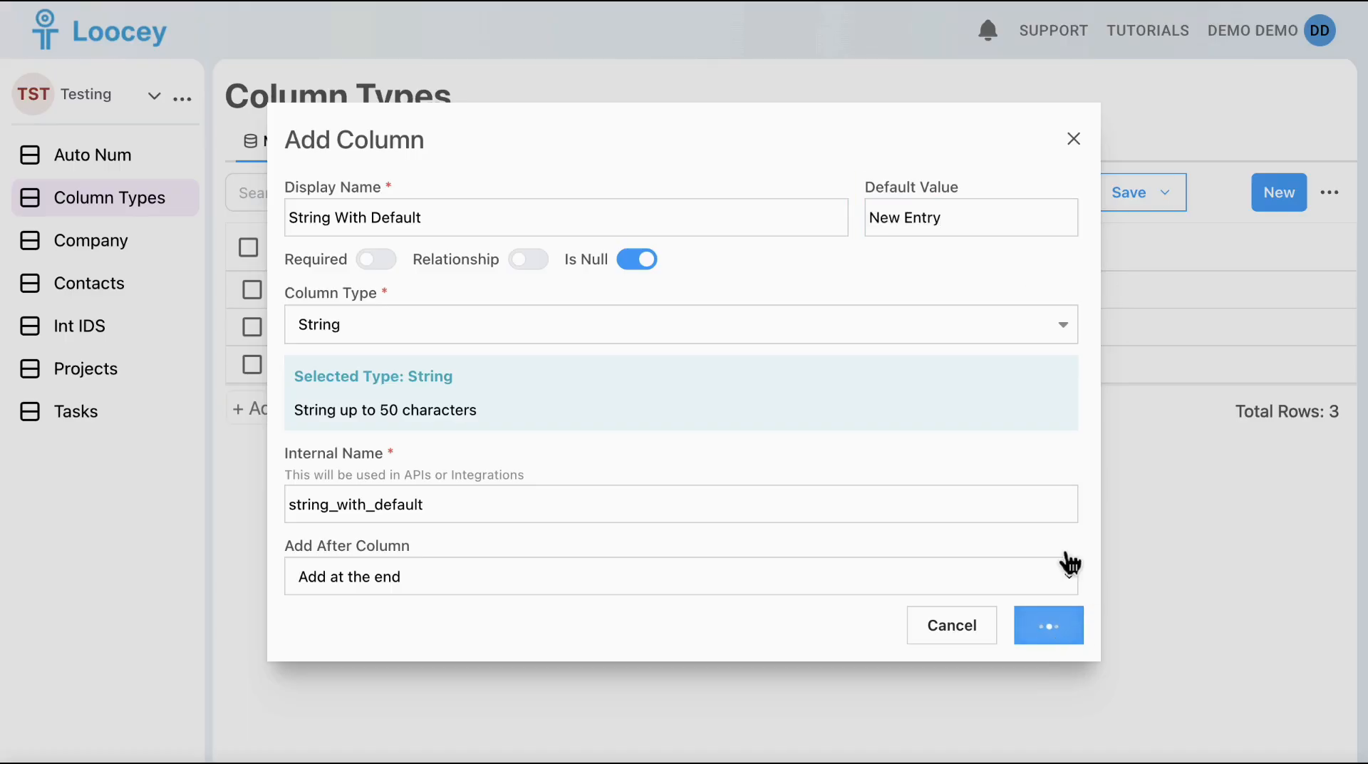
- Add a row named Item 4 and set its String With Default cell to "Pending"
type("4")
key("Return")
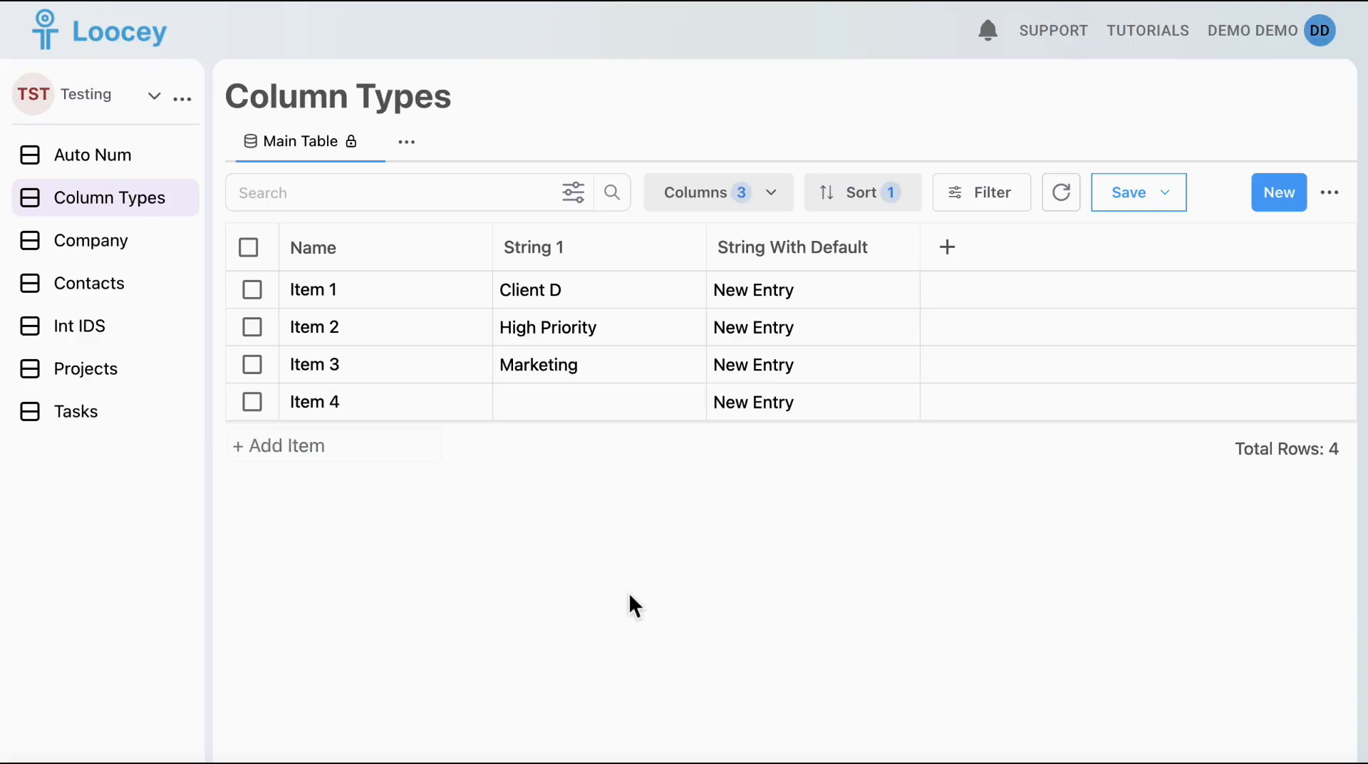
left_click(776, 414)
type("Pending")
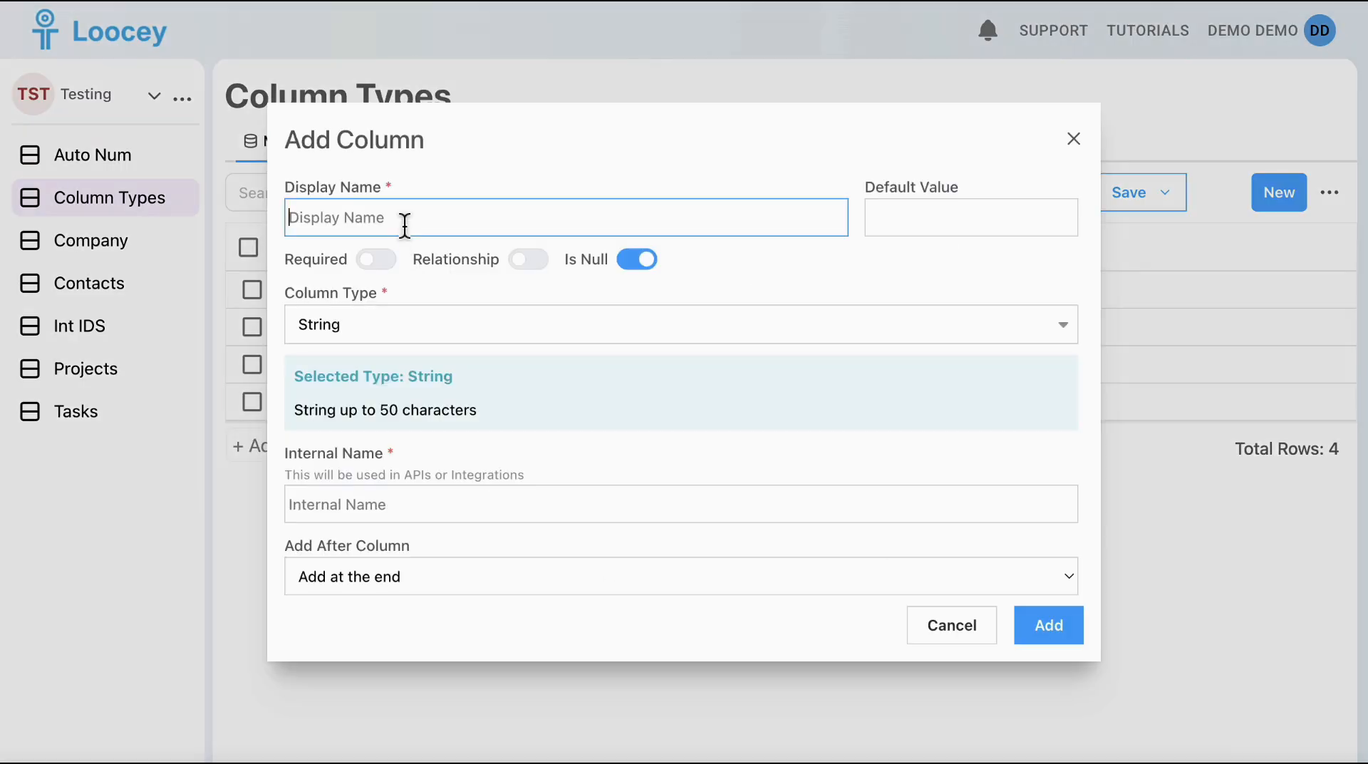
- Discard the draft of the Required String column and open the Name column's settings
type("Required String")
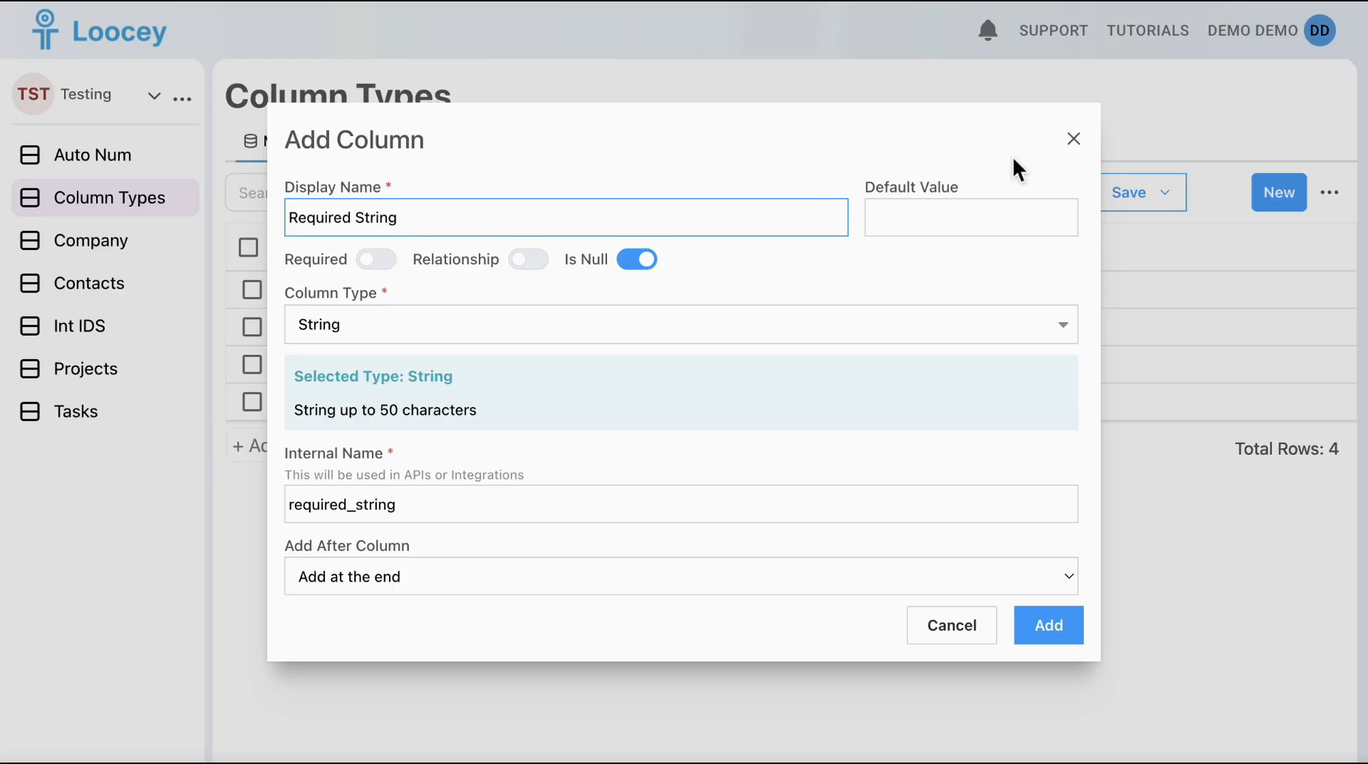
left_click(1074, 140)
left_click(475, 265)
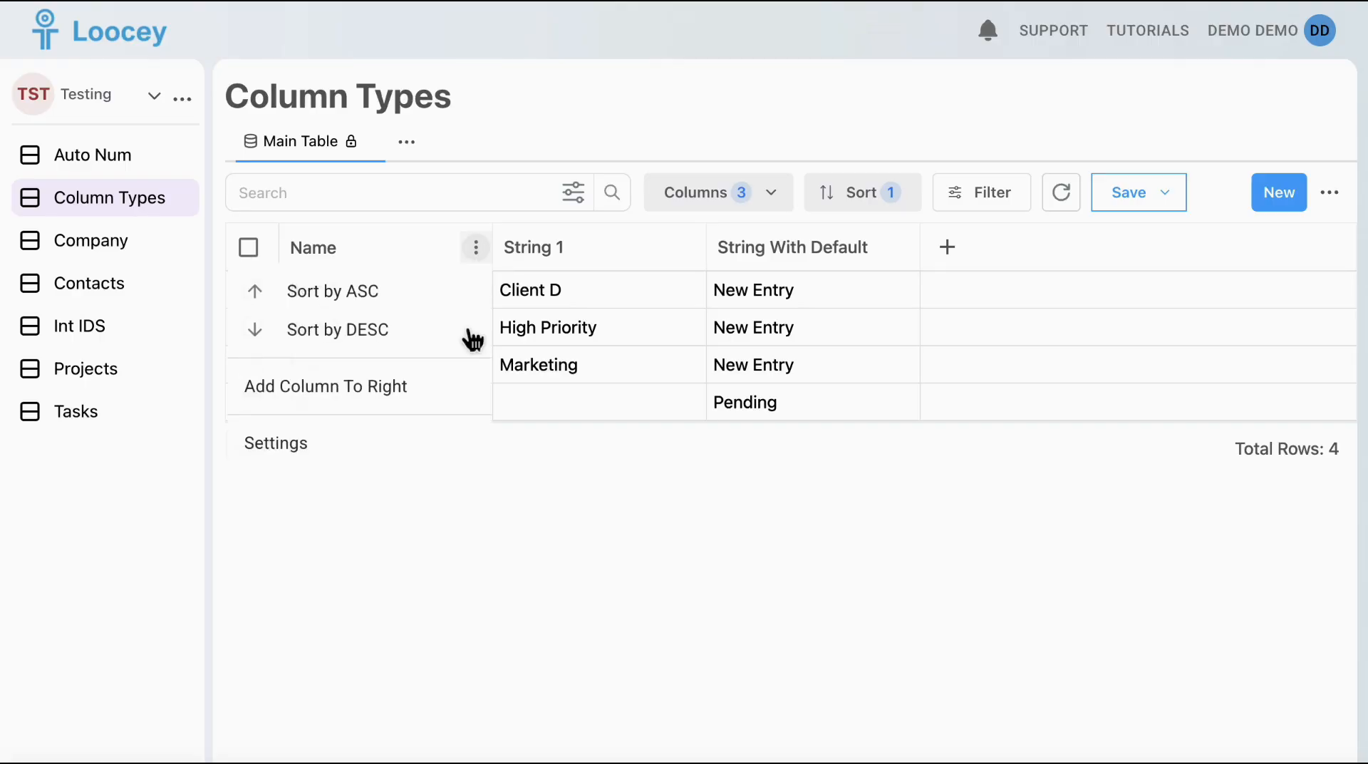
left_click(406, 467)
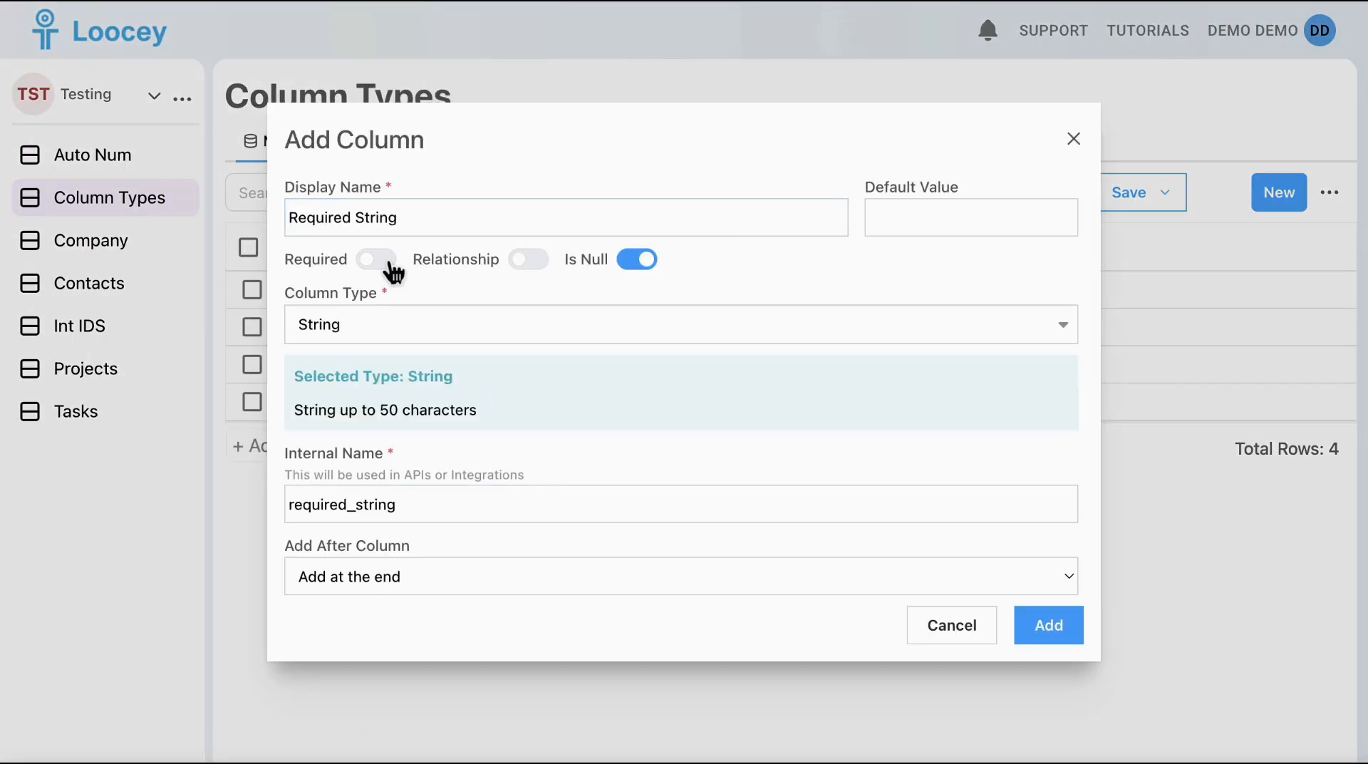
- Add the String column "Required String" as a required column with the default value "Pending"
left_click(389, 263)
left_click(922, 218)
type("Pending")
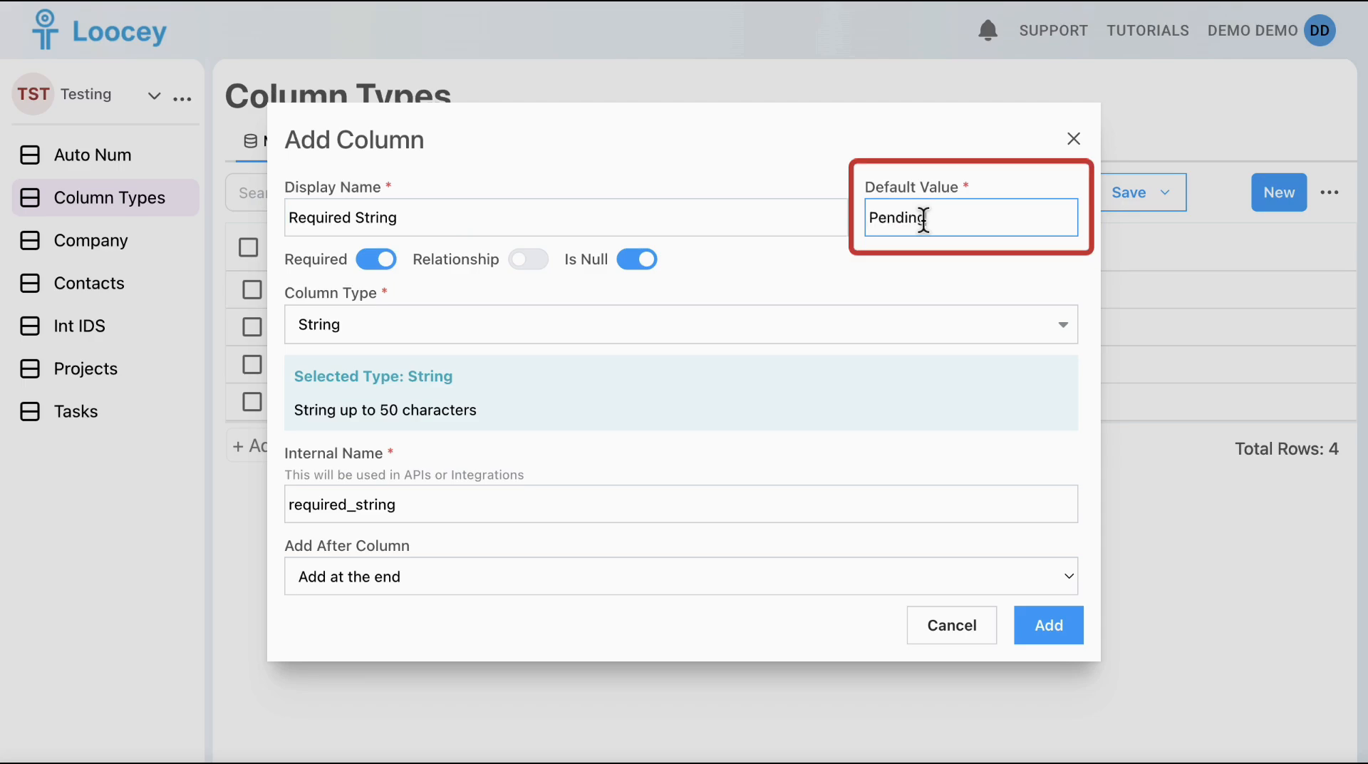
left_click(1078, 625)
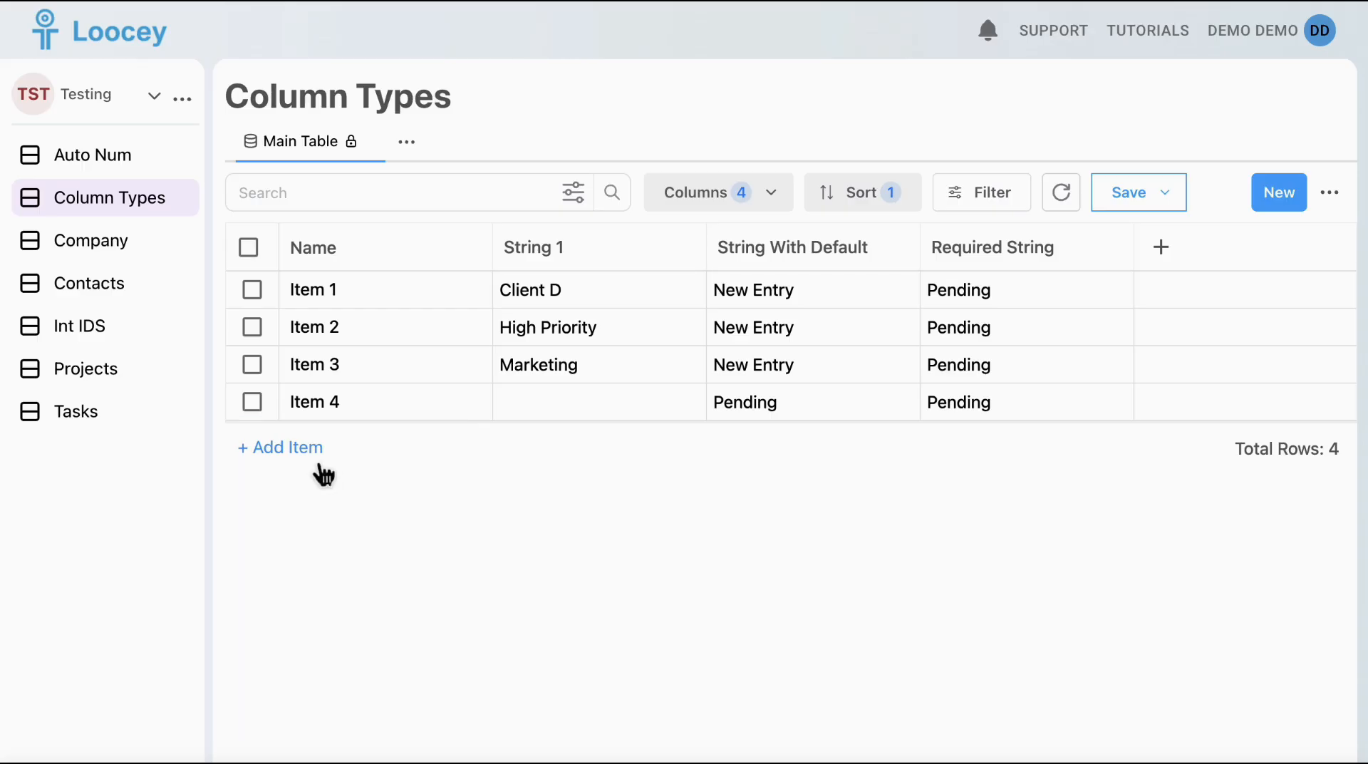
- Create a new item named "Item 5" with its Required String value set to "Not Specified"
left_click(298, 449)
left_click(1068, 285)
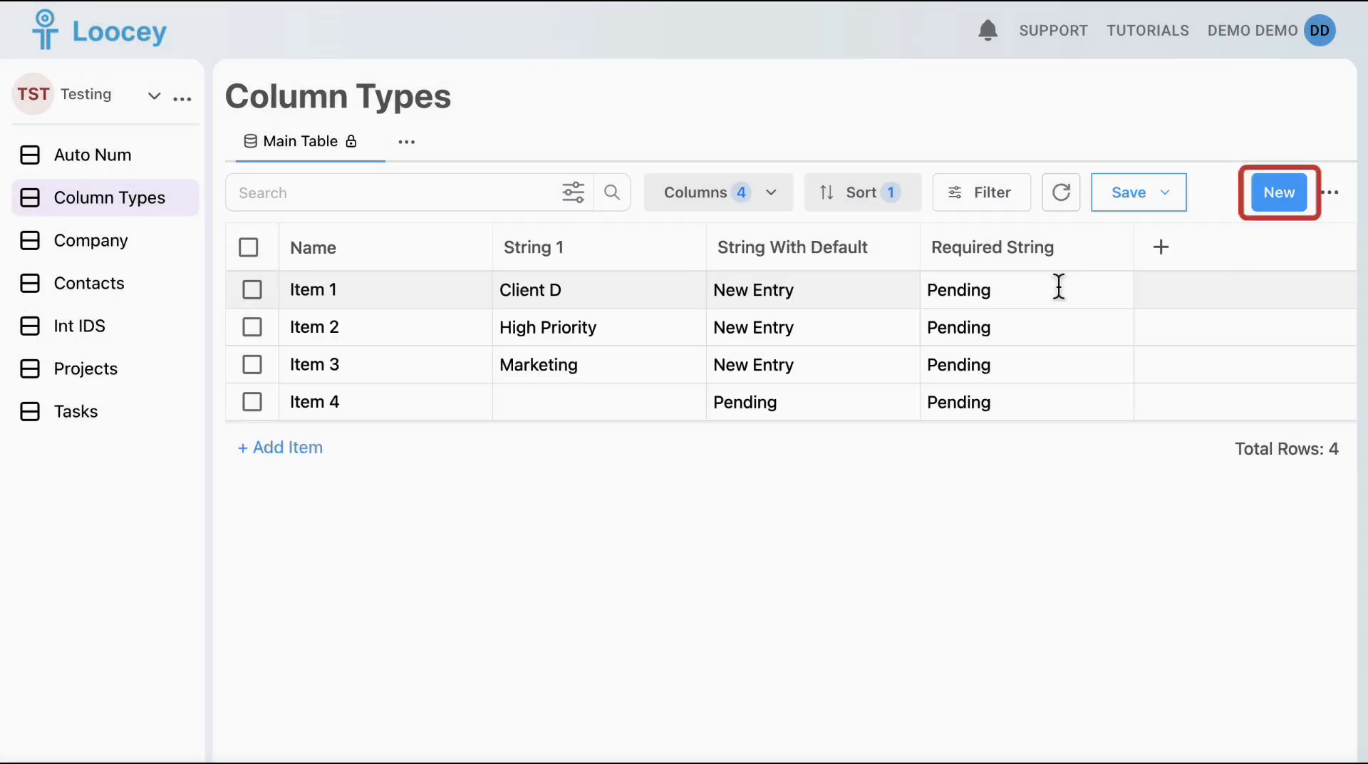
left_click(1289, 191)
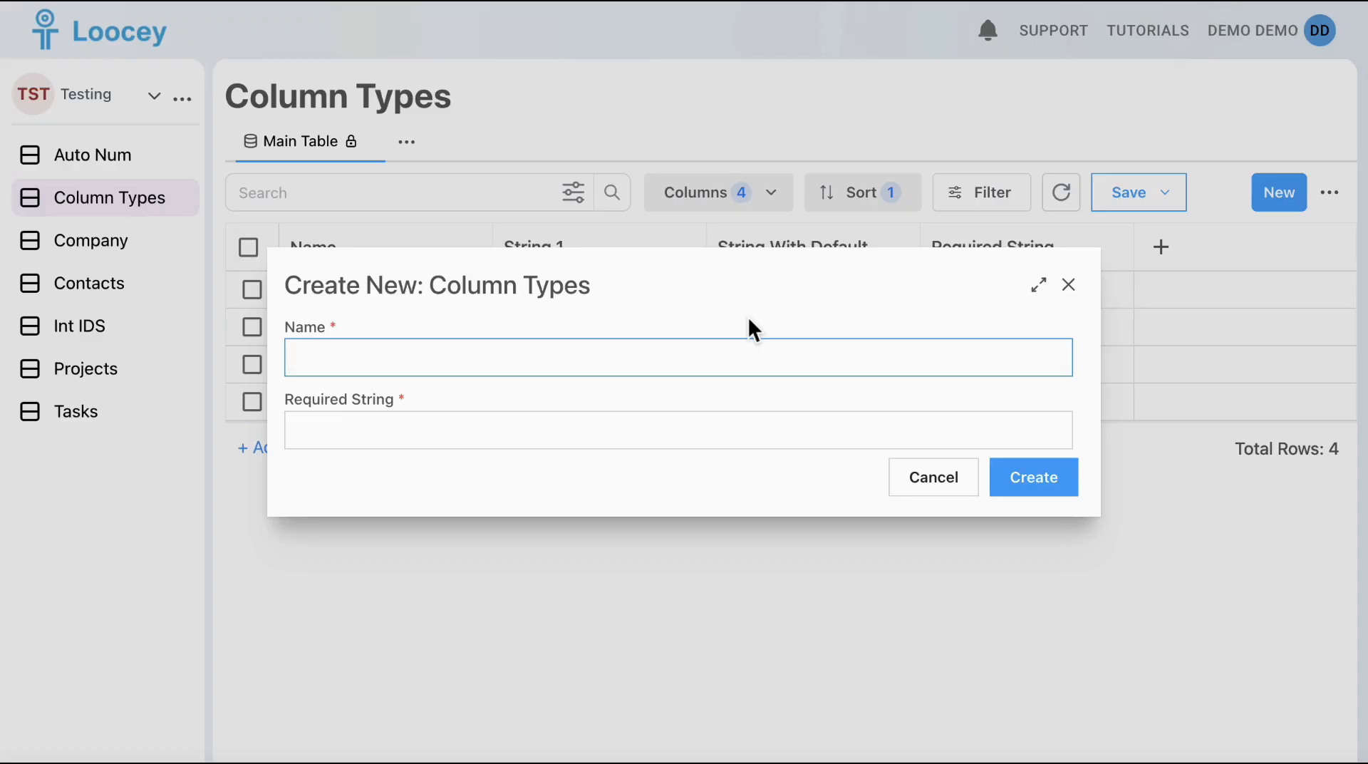
left_click(653, 428)
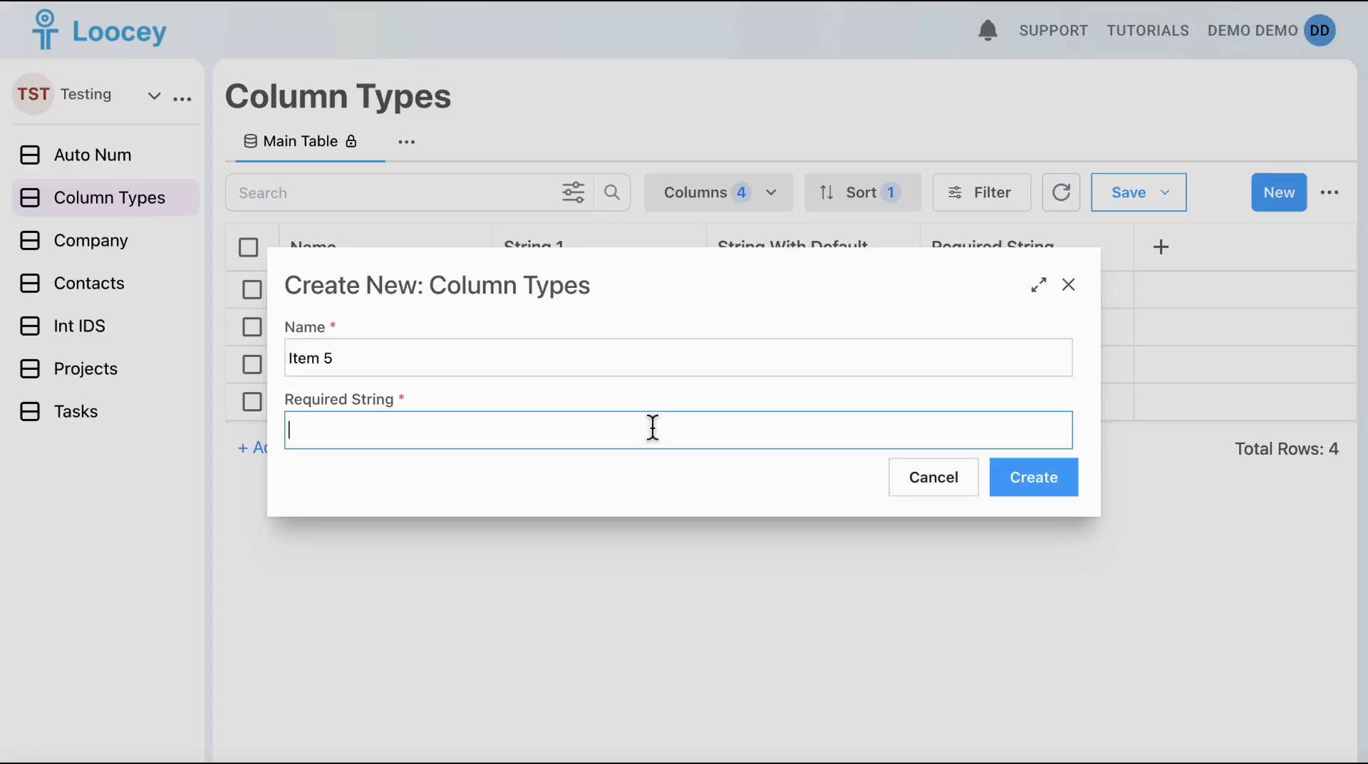
type("Not Specified")
left_click(1063, 491)
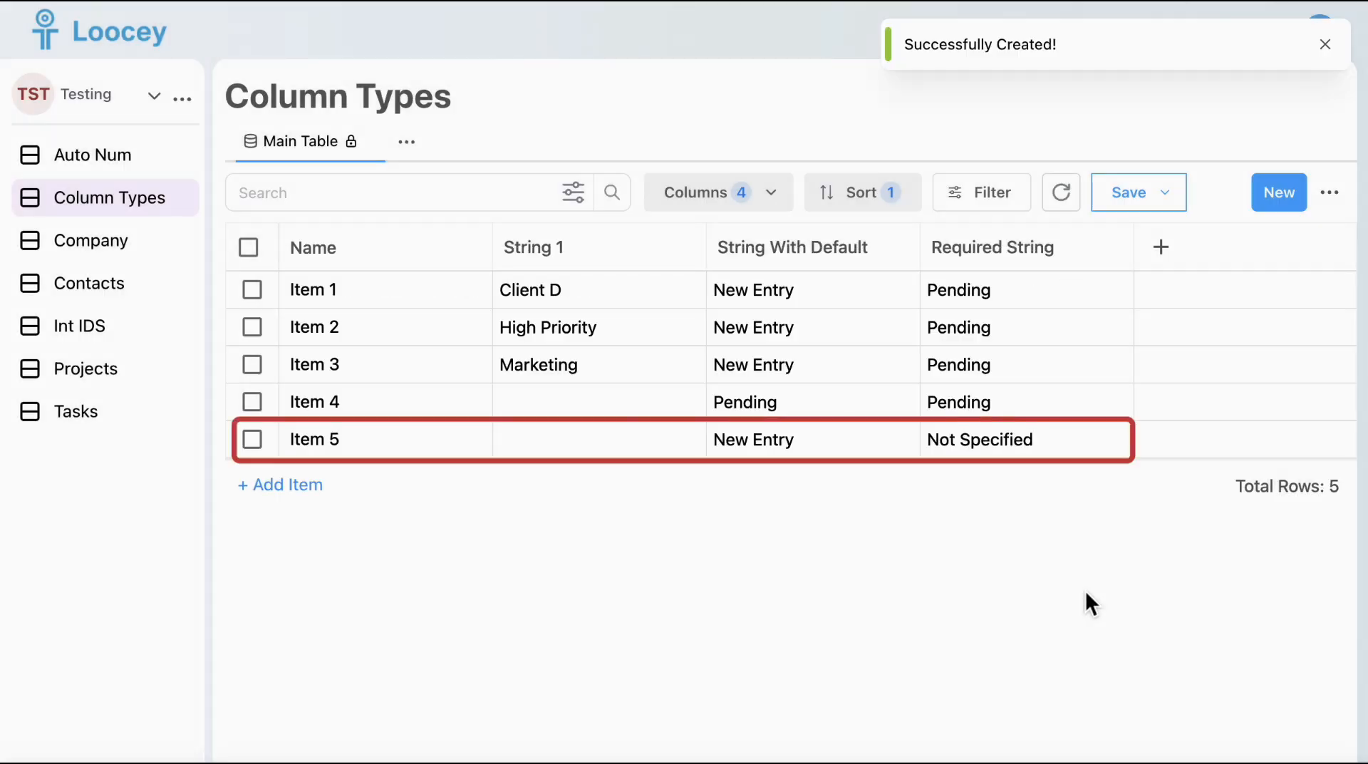
left_click(308, 492)
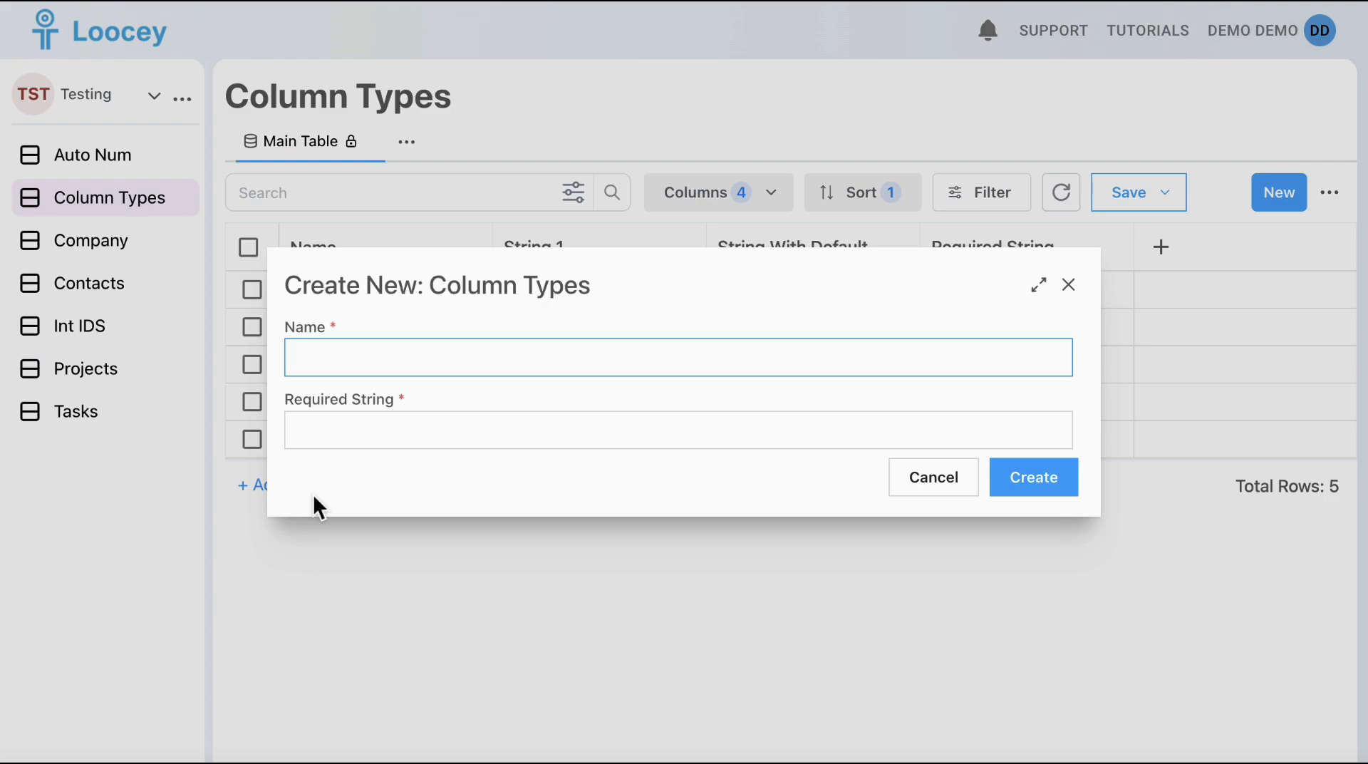
left_click(1069, 285)
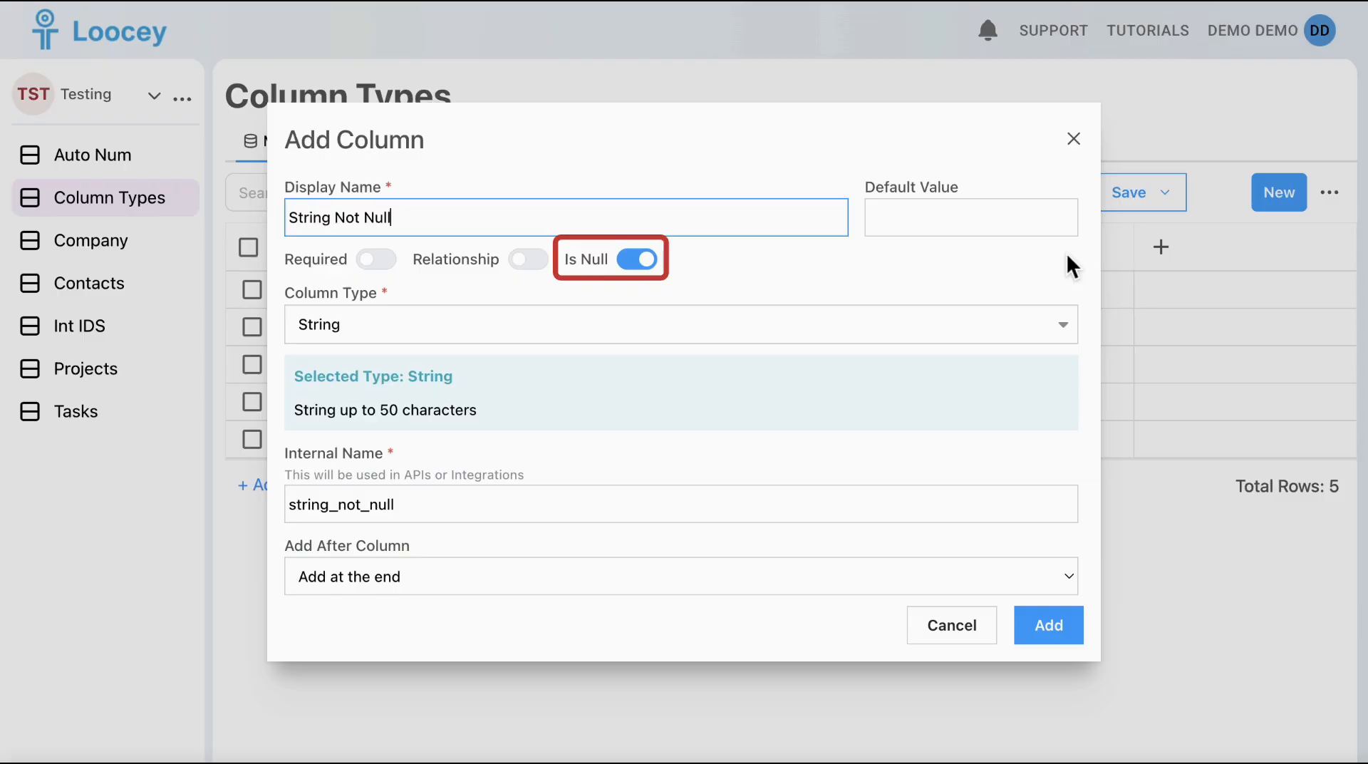
- Add the String column "String Not Null" with Is Null turned off and the default value "General"
left_click(1067, 253)
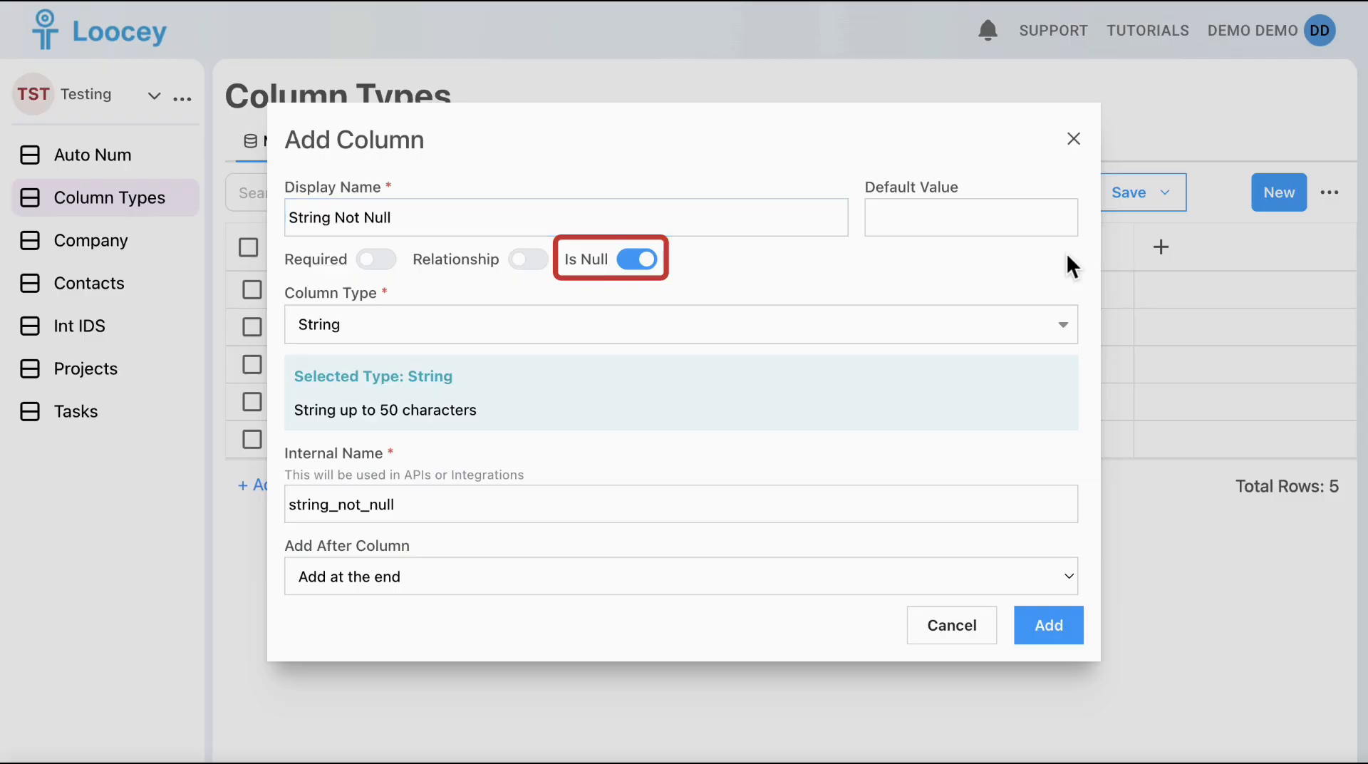
left_click(1061, 625)
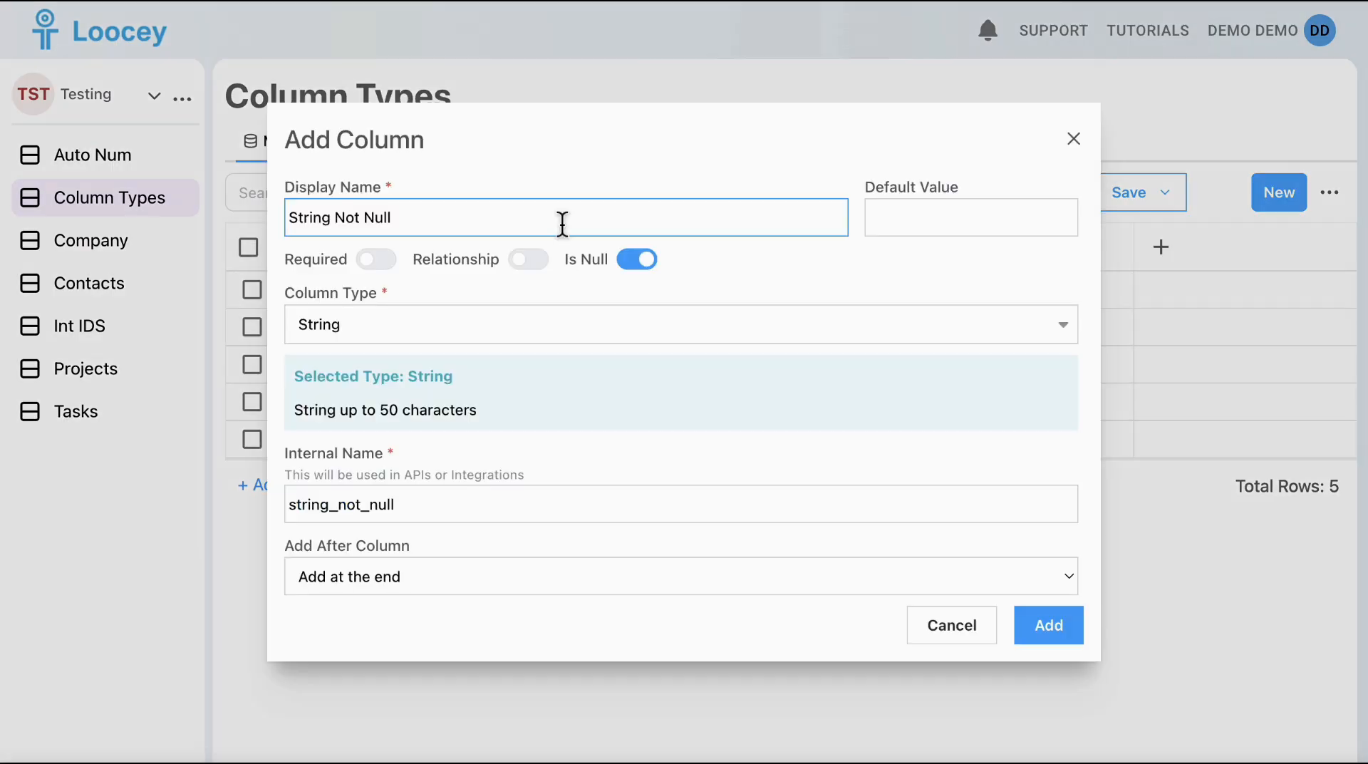
left_click(647, 268)
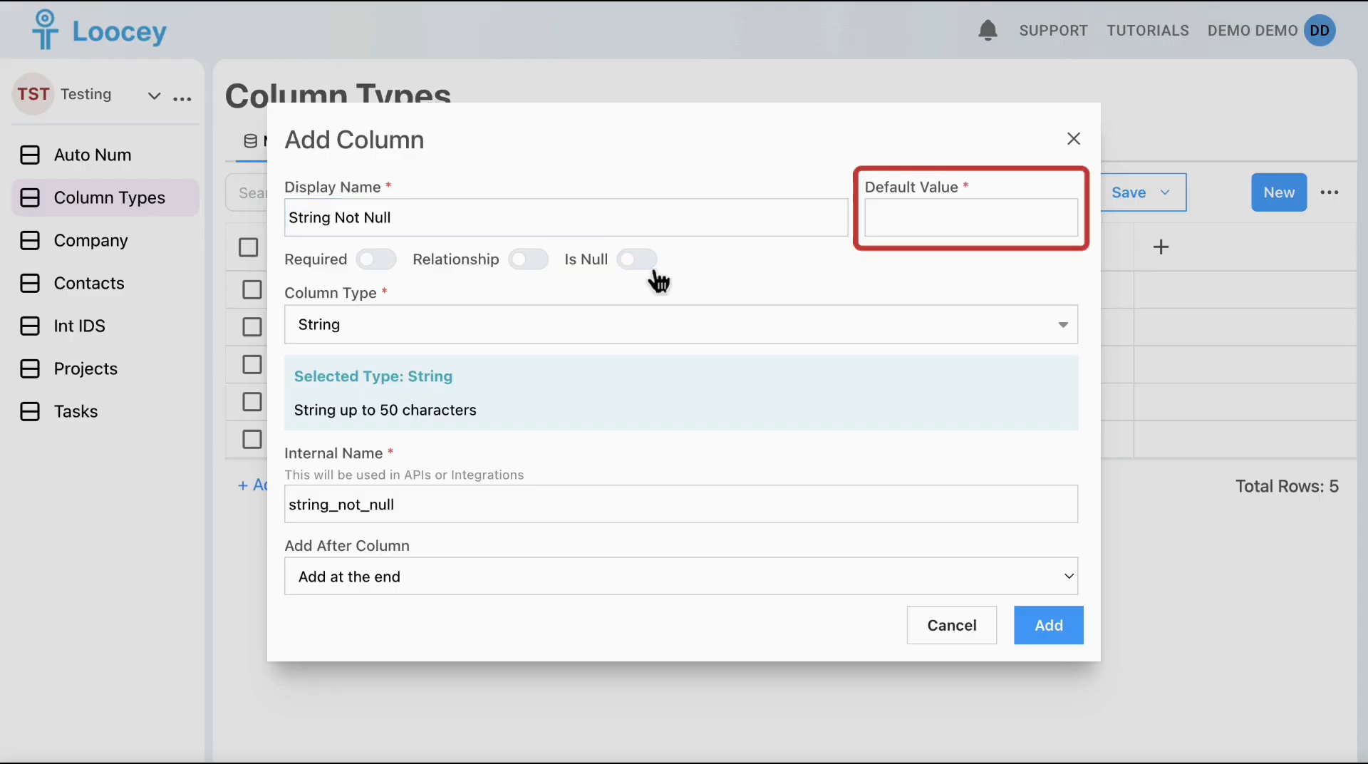
left_click(1031, 232)
type("General")
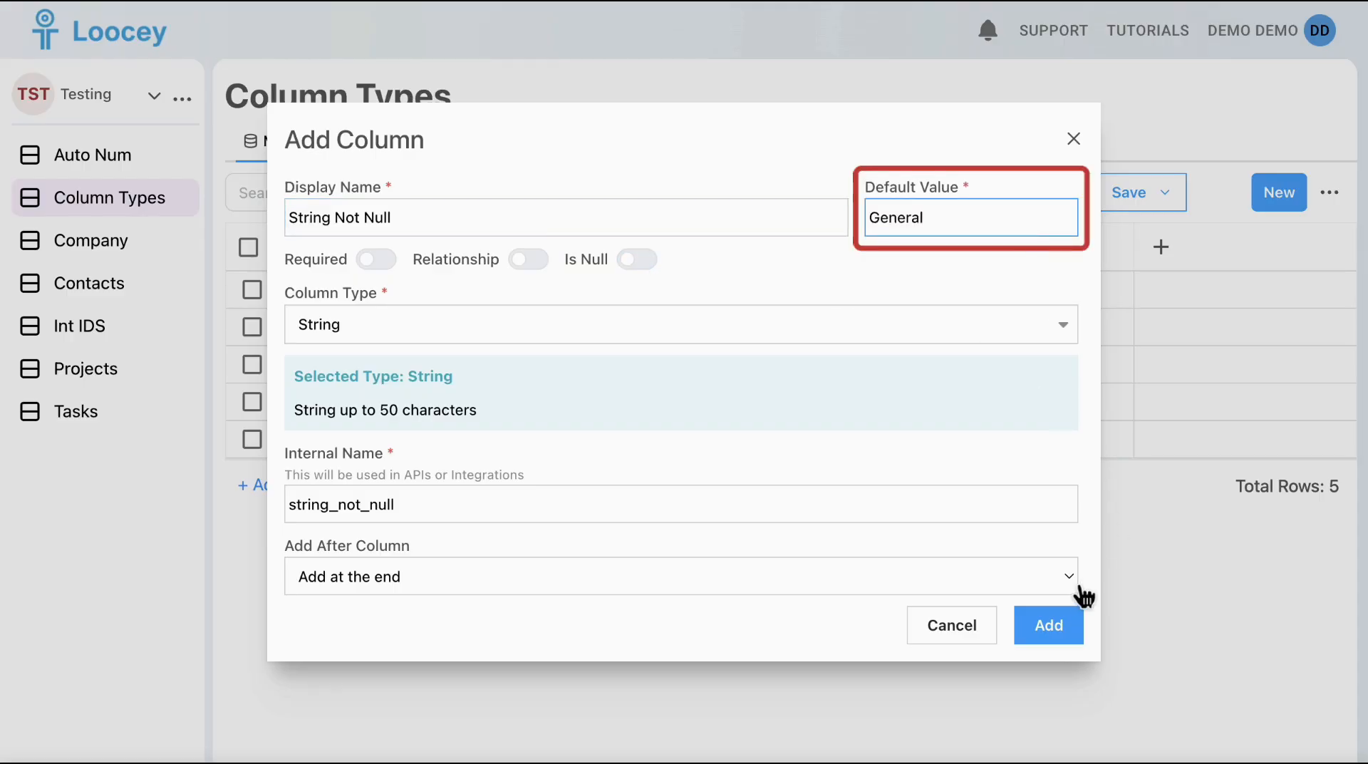
left_click(1074, 637)
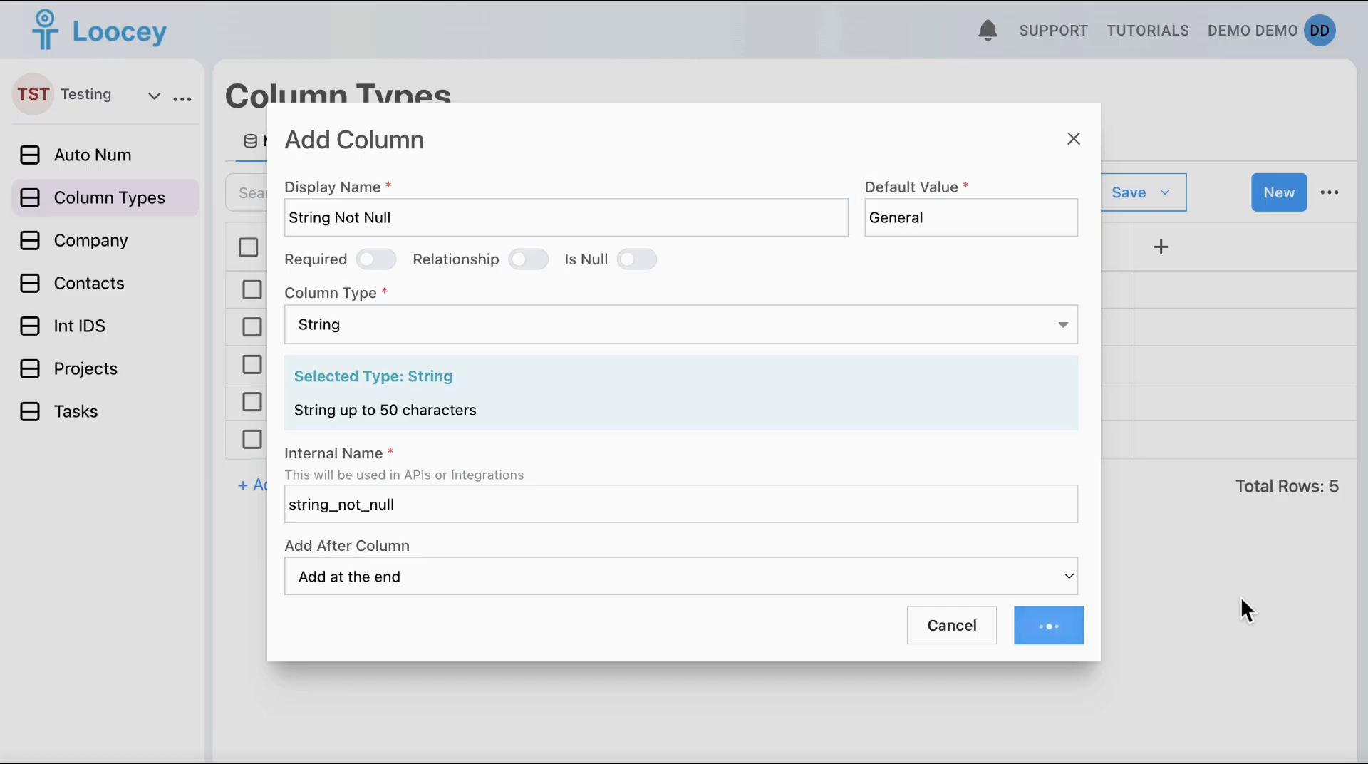